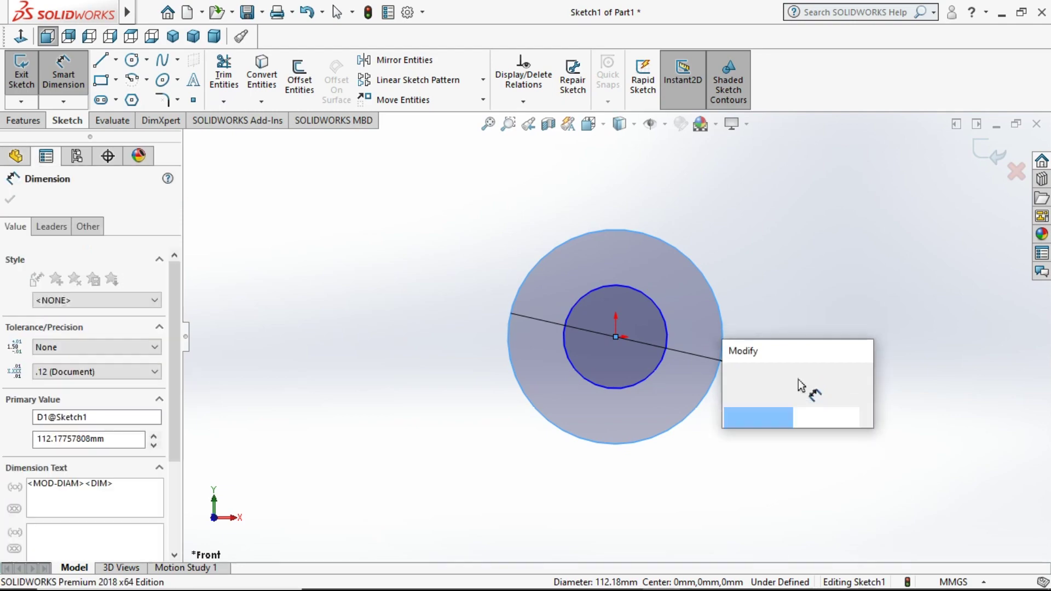
Dimension the outer circle's diameter as 96 mm and the inner circle's as 40 mm, consulting the ex8.PNG reference drawing.
key("Return")
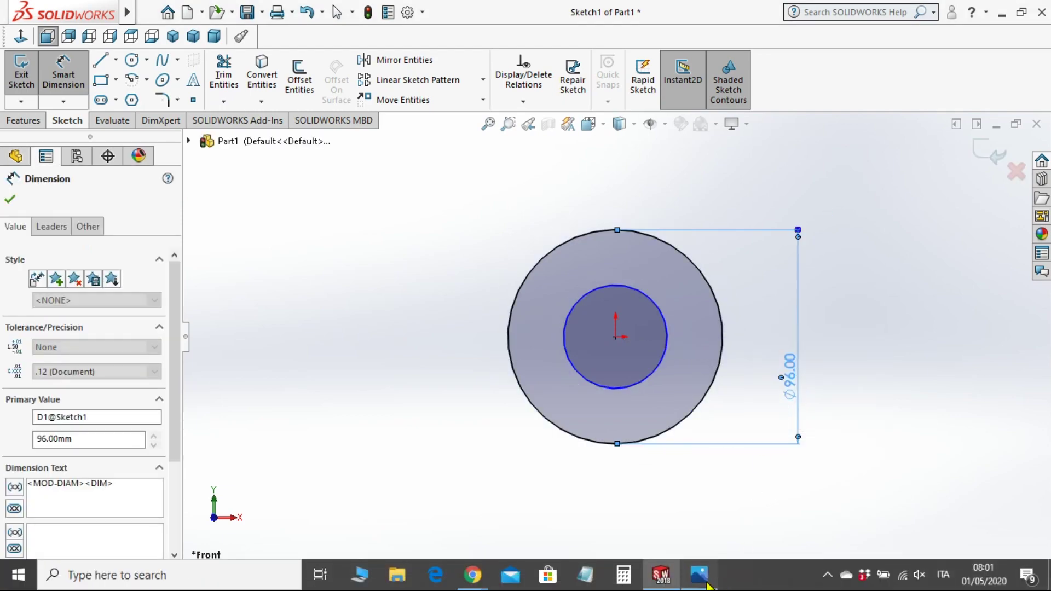
left_click(704, 581)
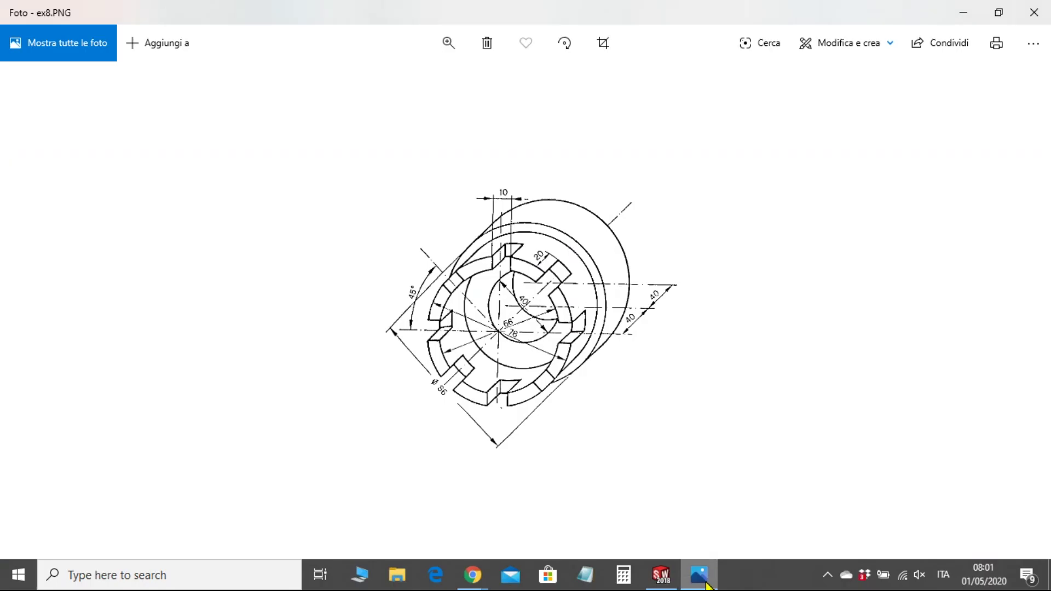
left_click(705, 582)
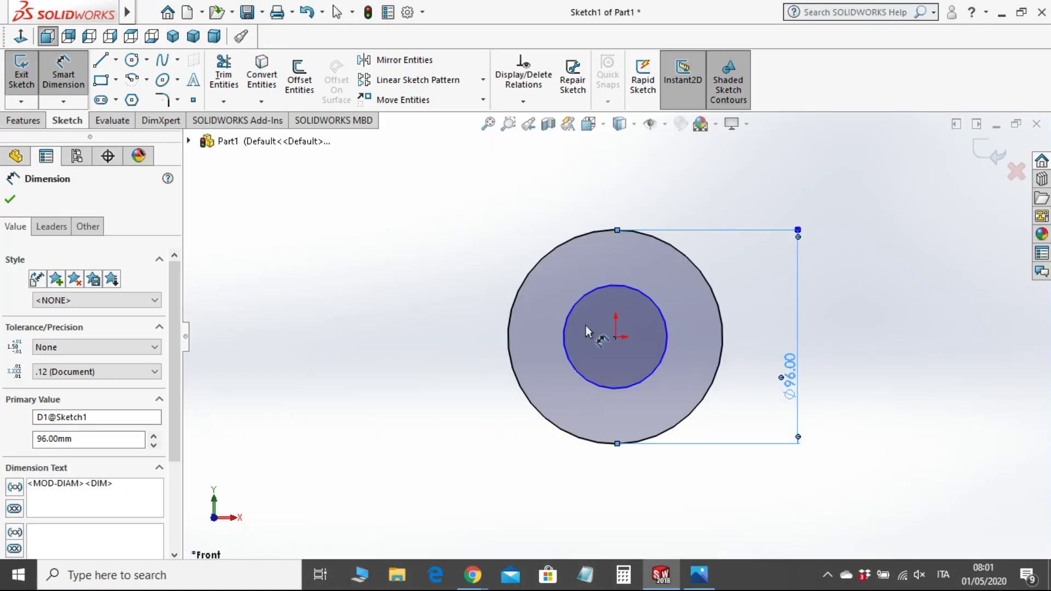
left_click(649, 383)
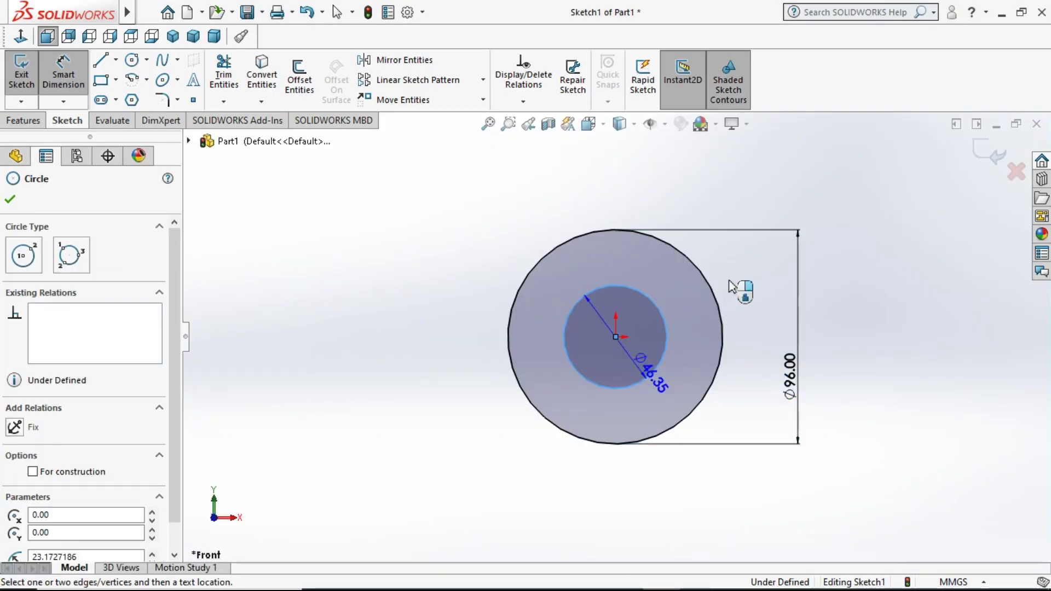
left_click(731, 286)
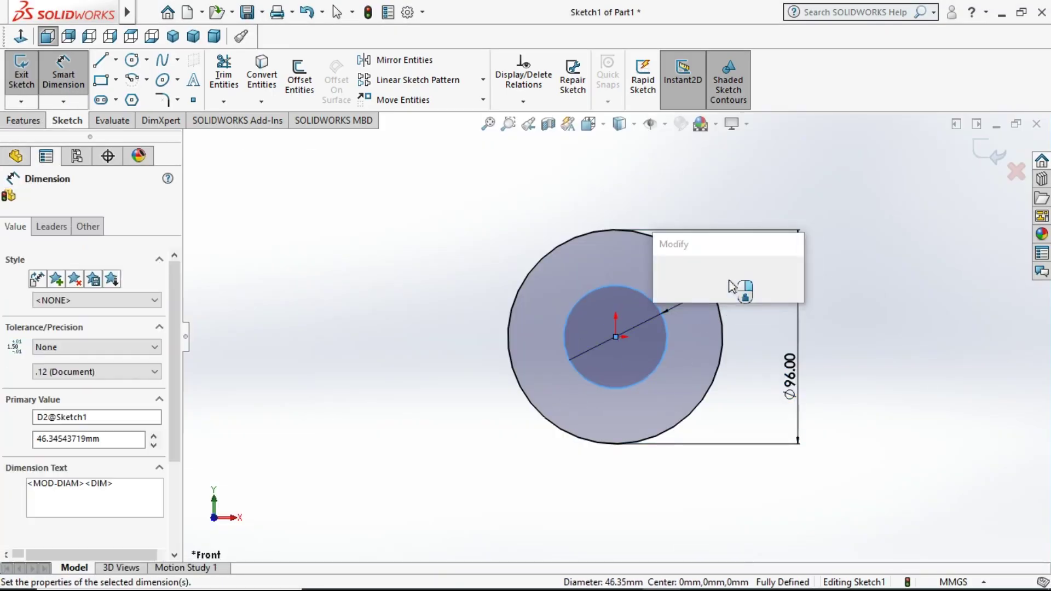
key("Return")
type("40")
key("Return")
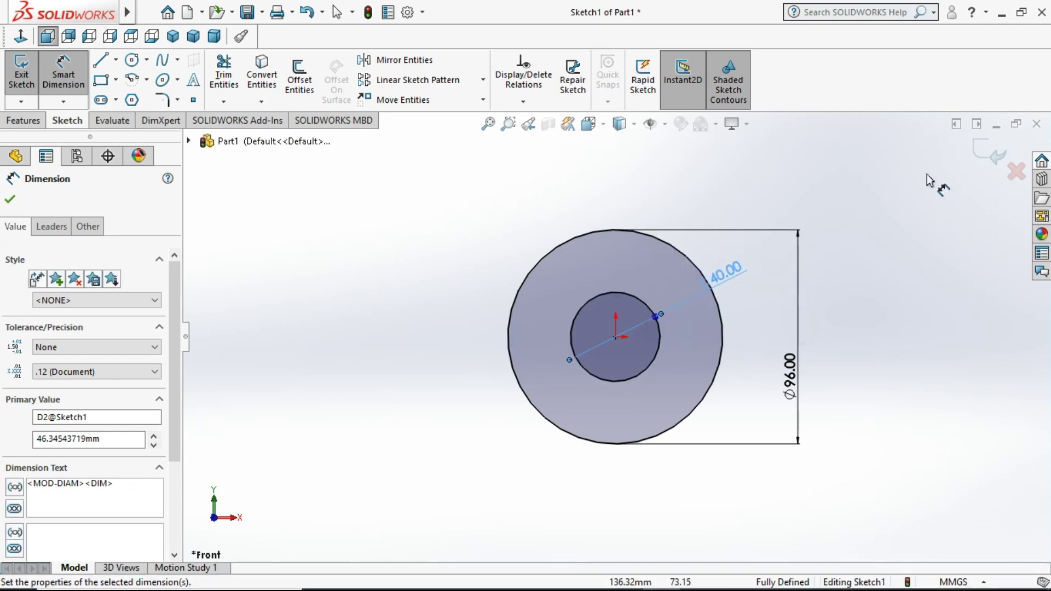
Close the sketch and extrude the ring profile as a blind boss with a depth of 40 mm.
left_click(980, 164)
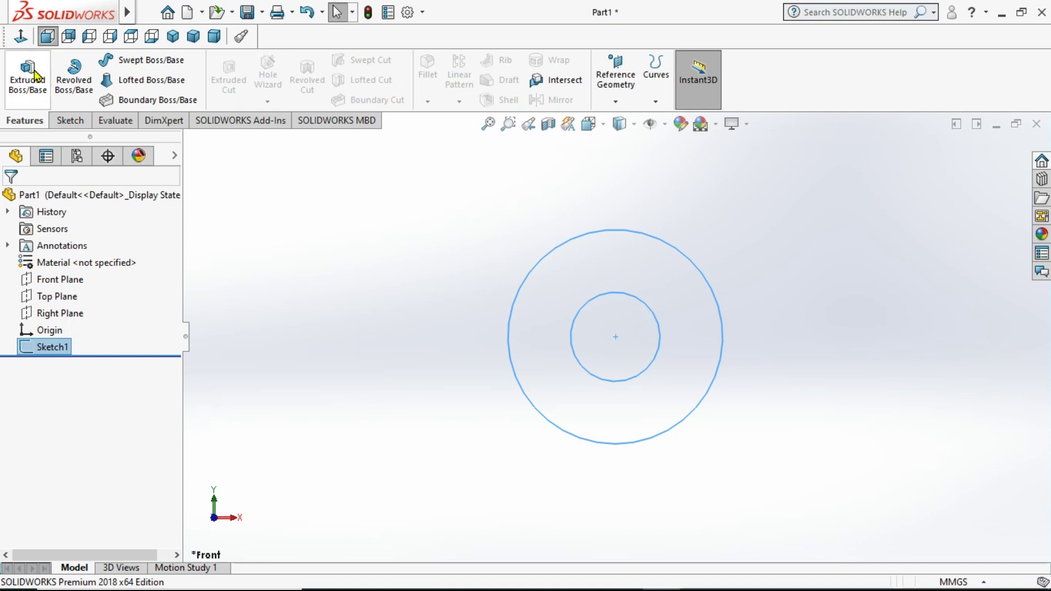
left_click(27, 76)
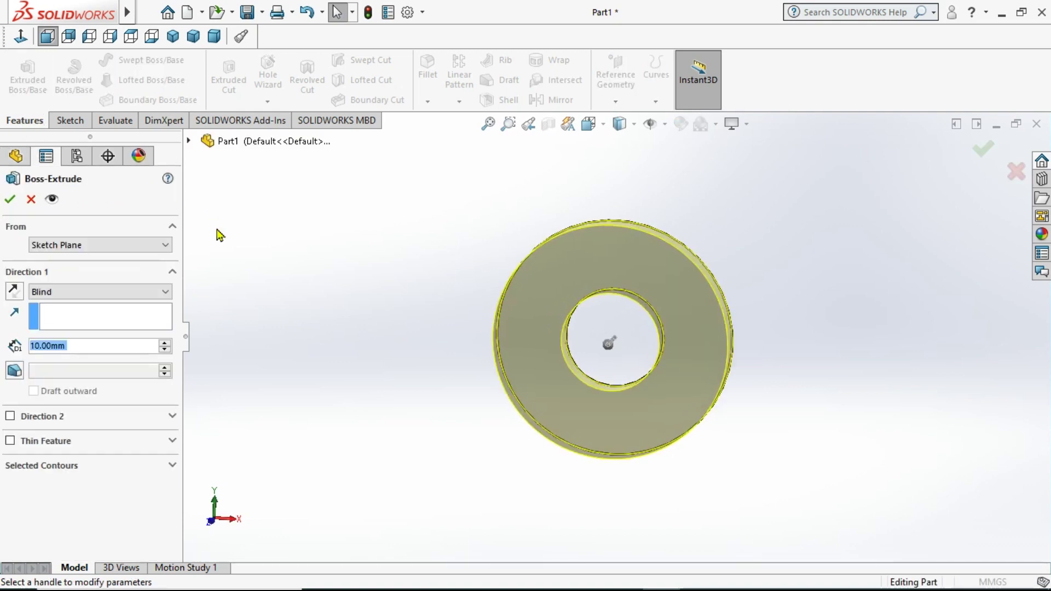
type("40")
key("Return")
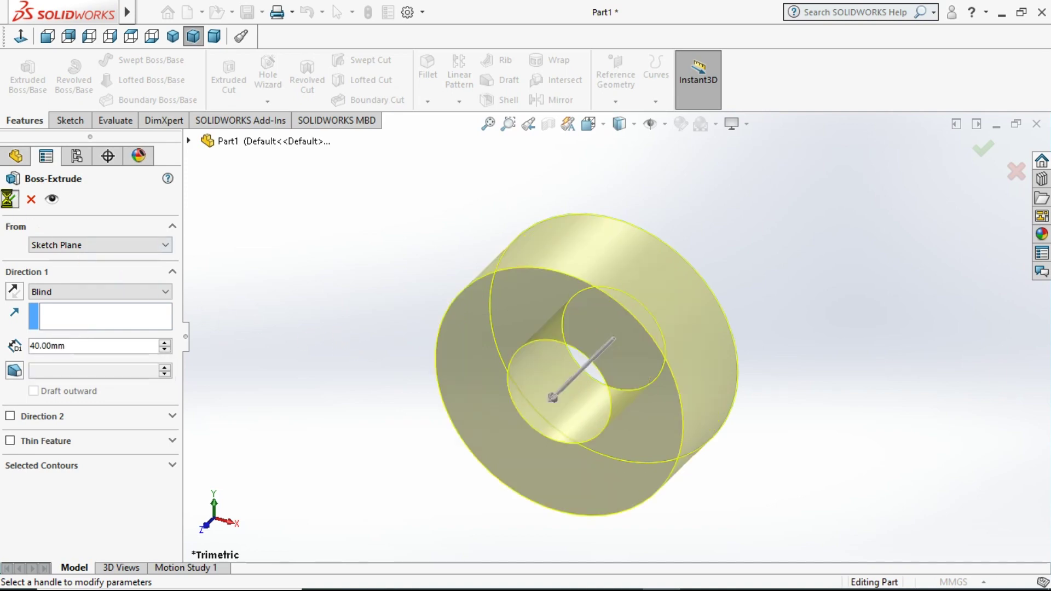
key("Return")
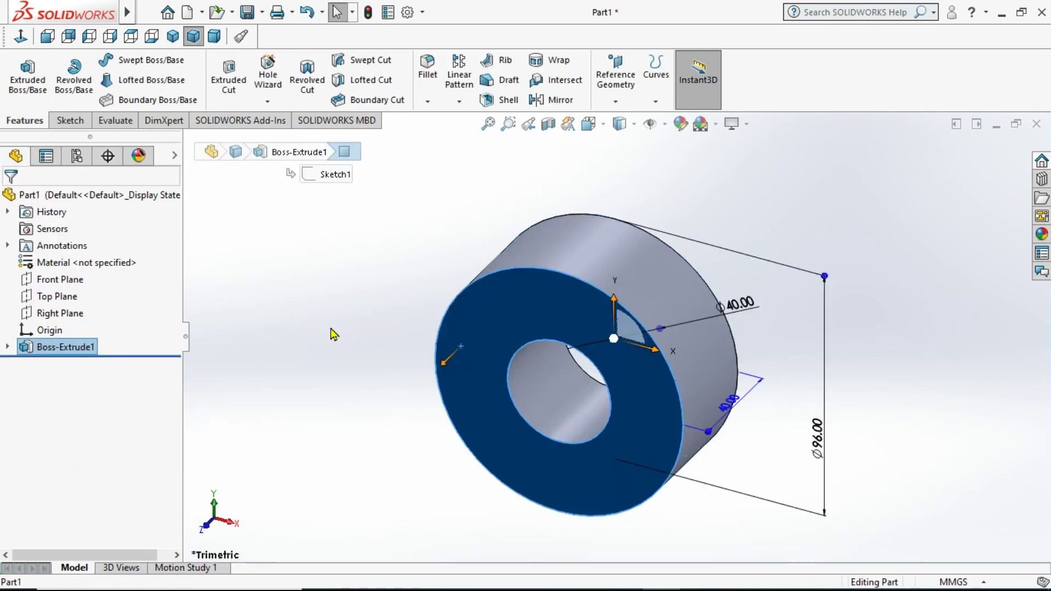
Start a sketch on the ring's front face and draw two origin-centred circles with radii of about 39.6 mm and 35.3 mm.
left_click(70, 120)
left_click(22, 69)
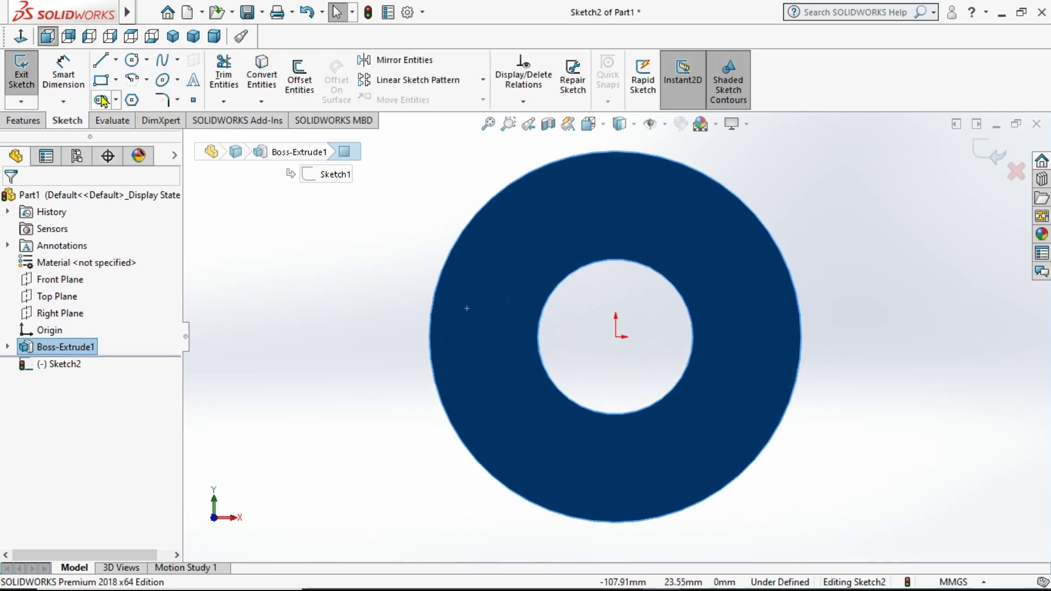
left_click(131, 61)
left_click(616, 337)
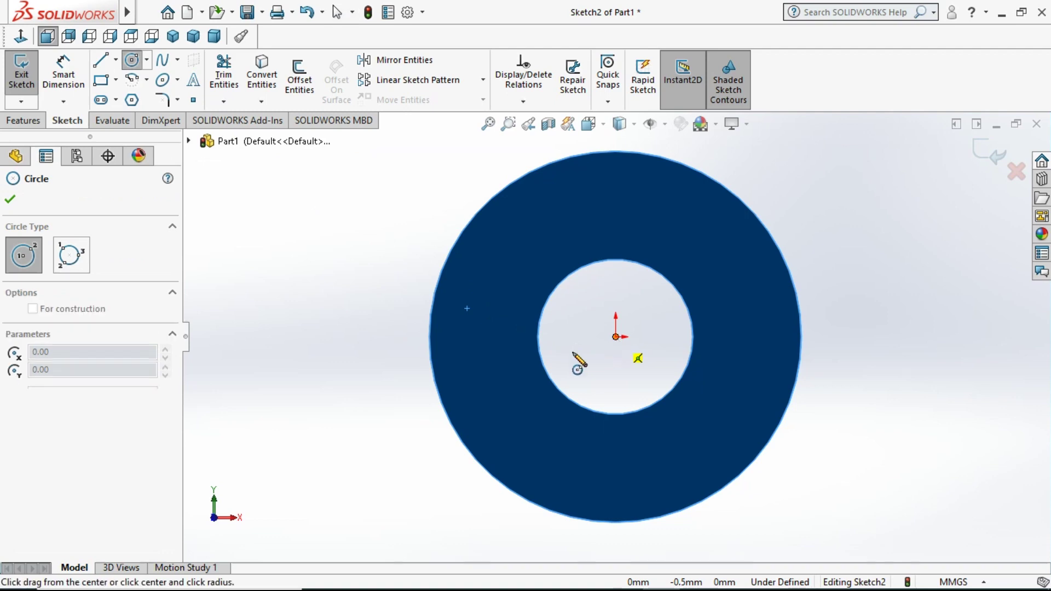
left_click(477, 404)
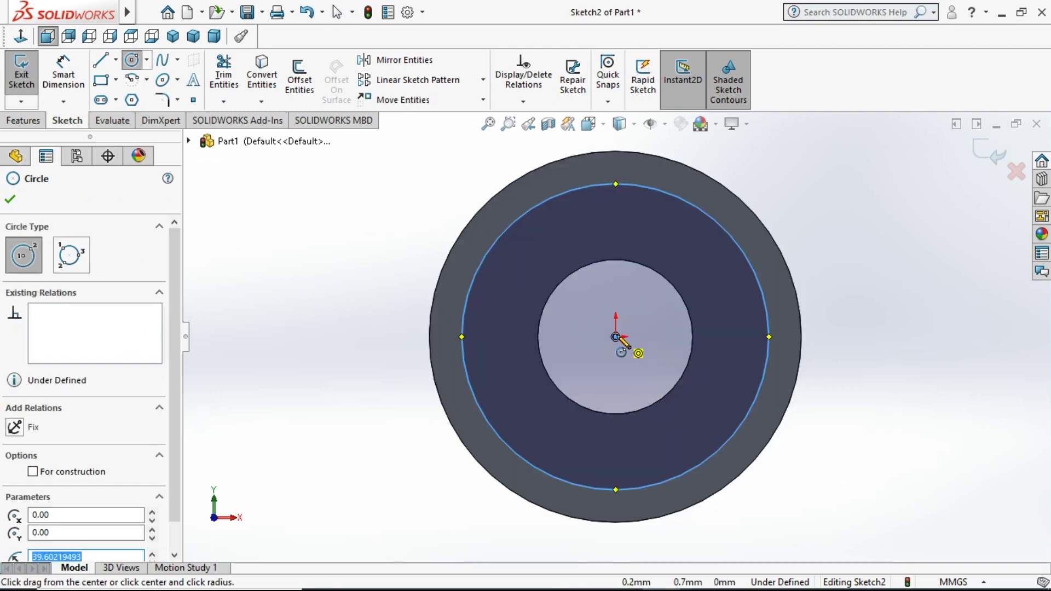
left_click(616, 336)
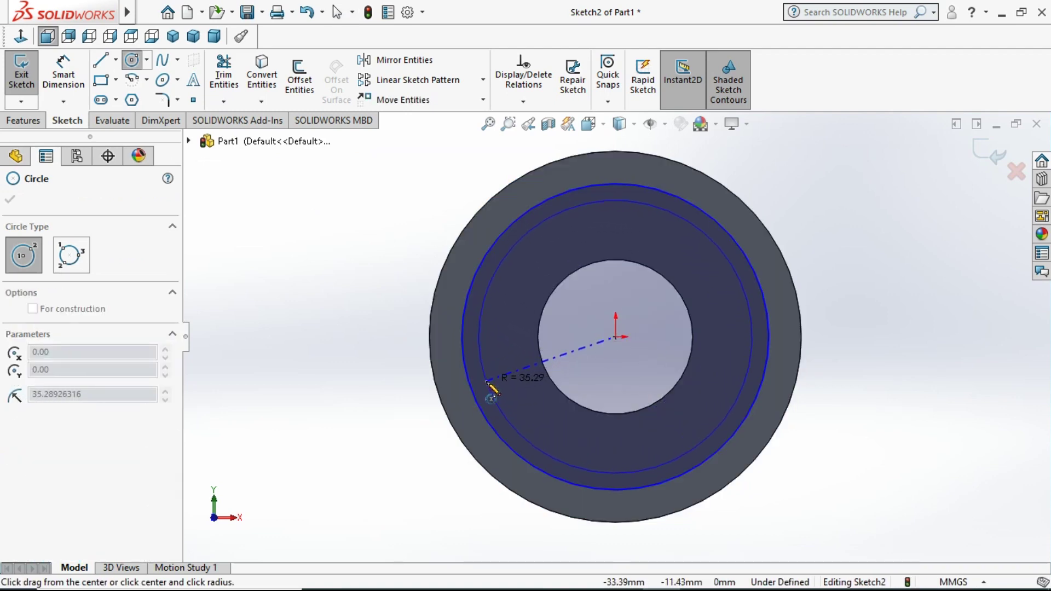
left_click(487, 381)
key("Escape")
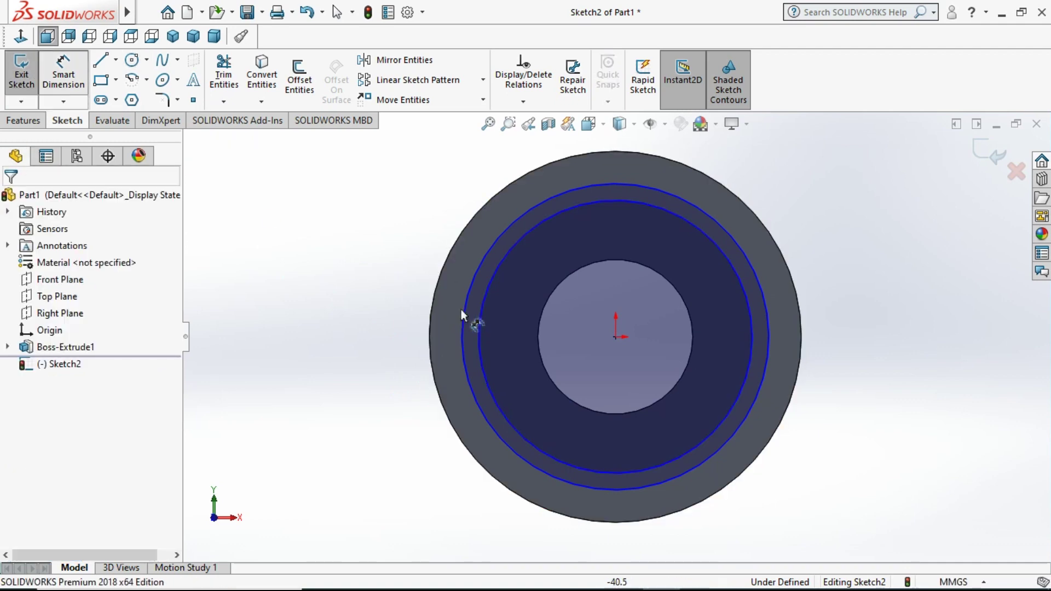
Dimension the larger new circle's diameter as 78 mm and the smaller one's as 60 mm.
left_click(465, 307)
left_click(343, 335)
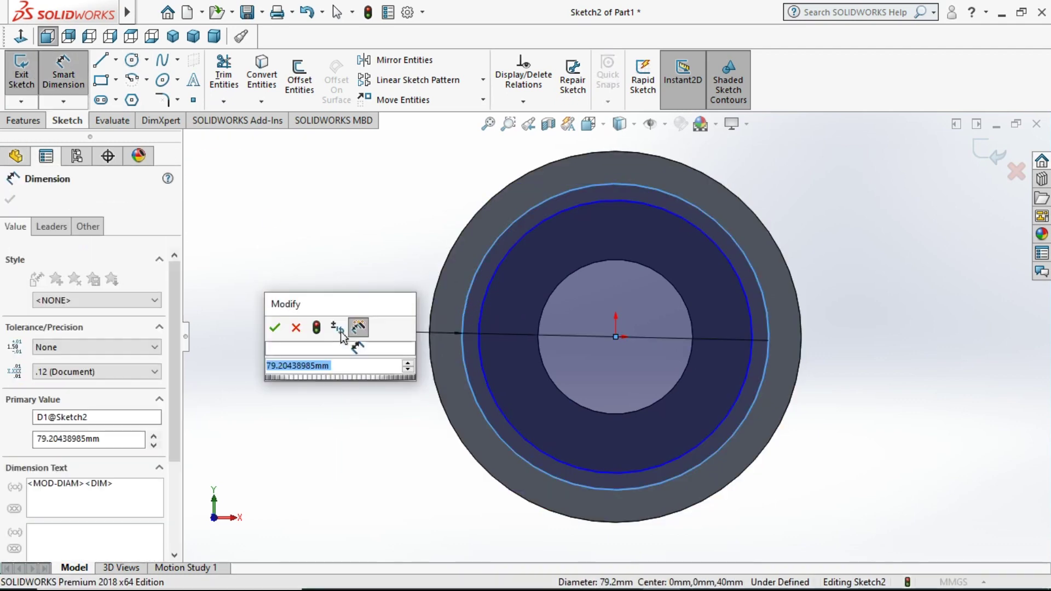
type("78")
key("Return")
left_click(493, 283)
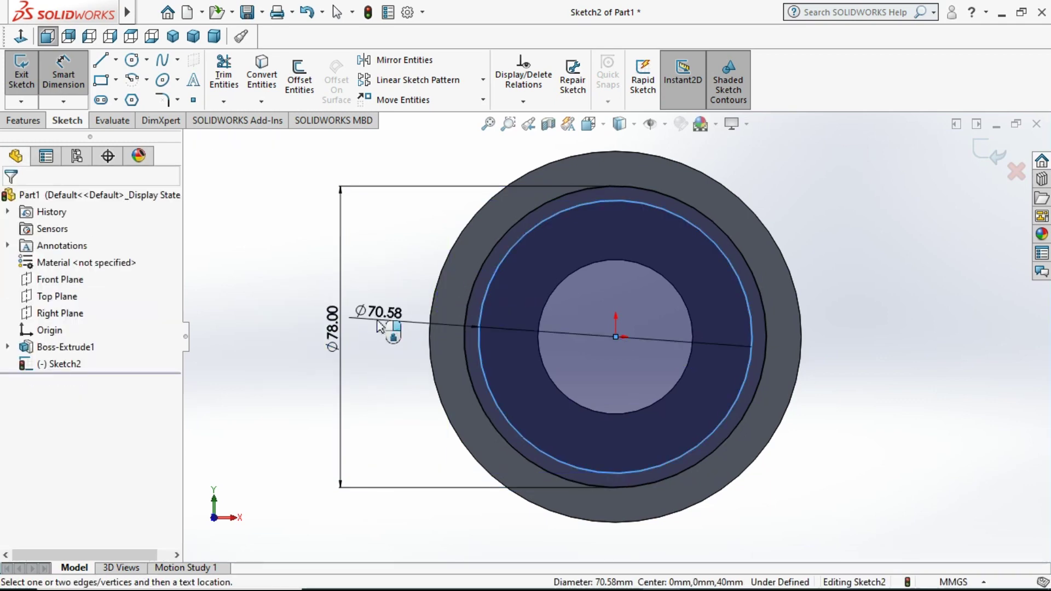
left_click(381, 326)
type("60")
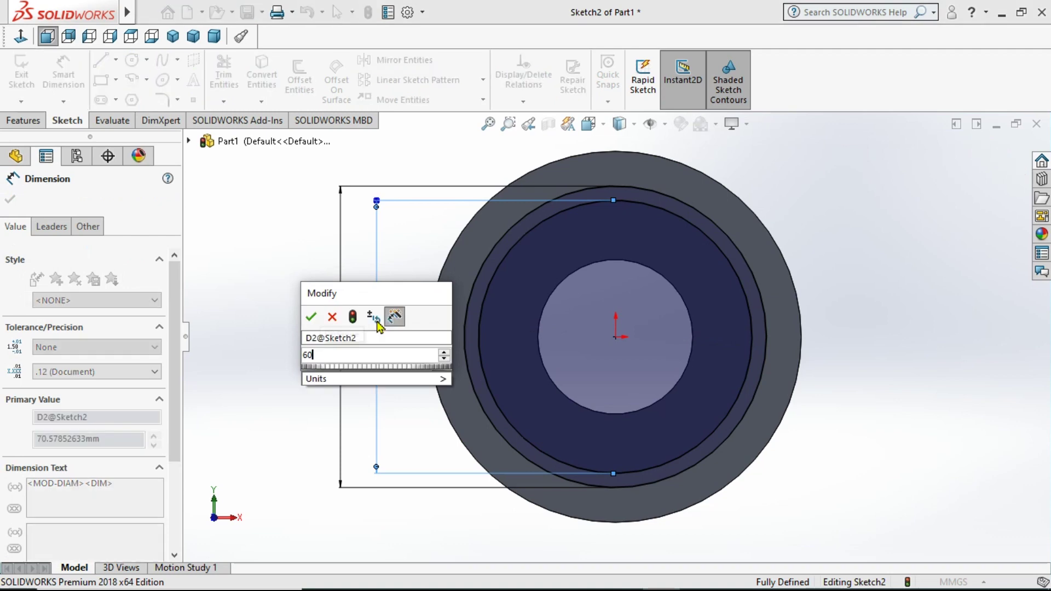
key("Return")
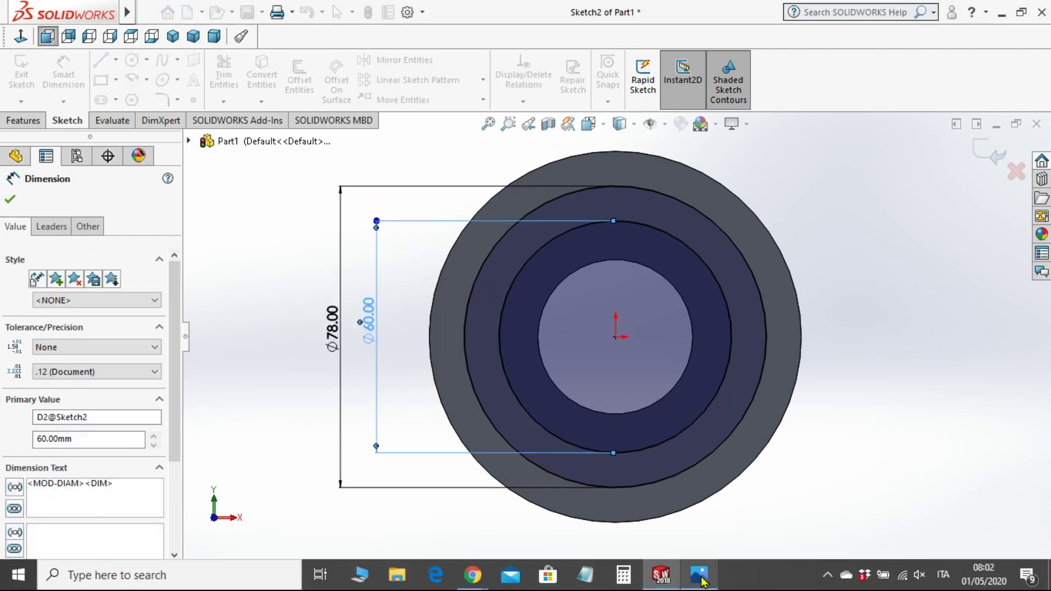
Check the ex8.PNG reference drawing and set the smaller sketch circle's diameter to 66 mm.
left_click(702, 580)
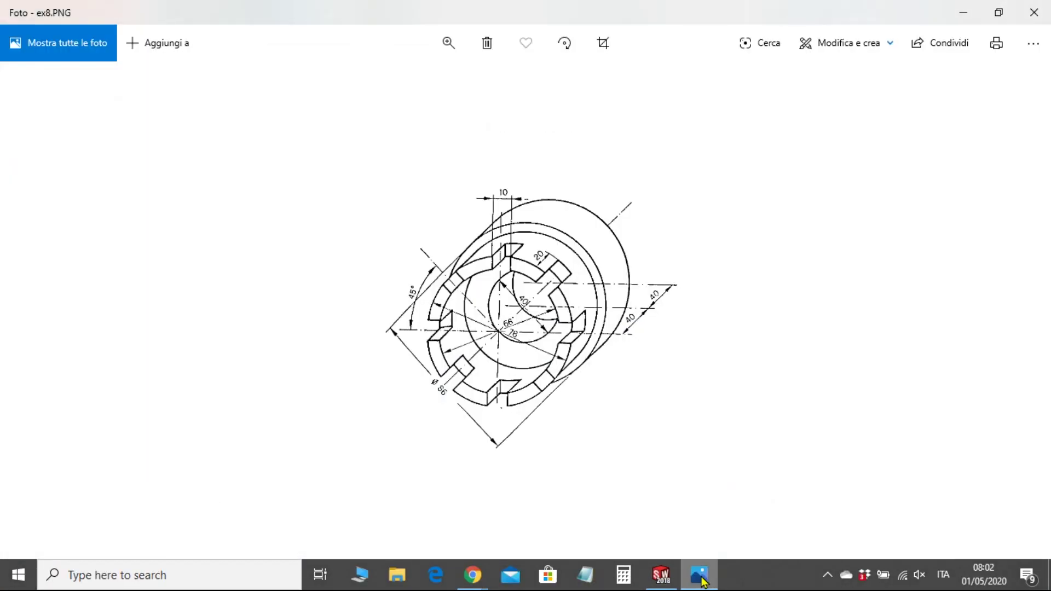
left_click(702, 580)
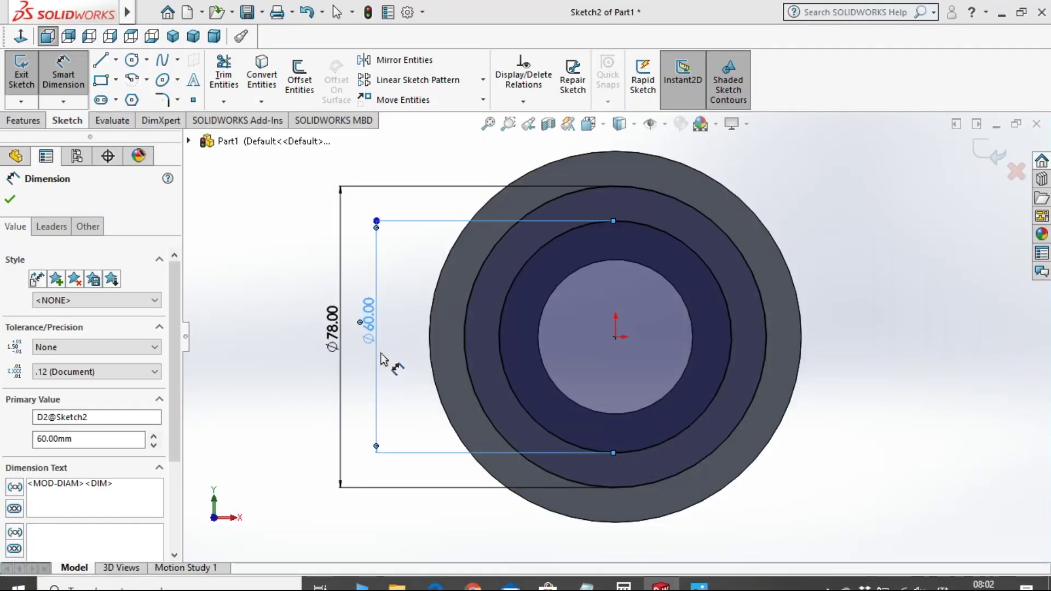
left_click(372, 316)
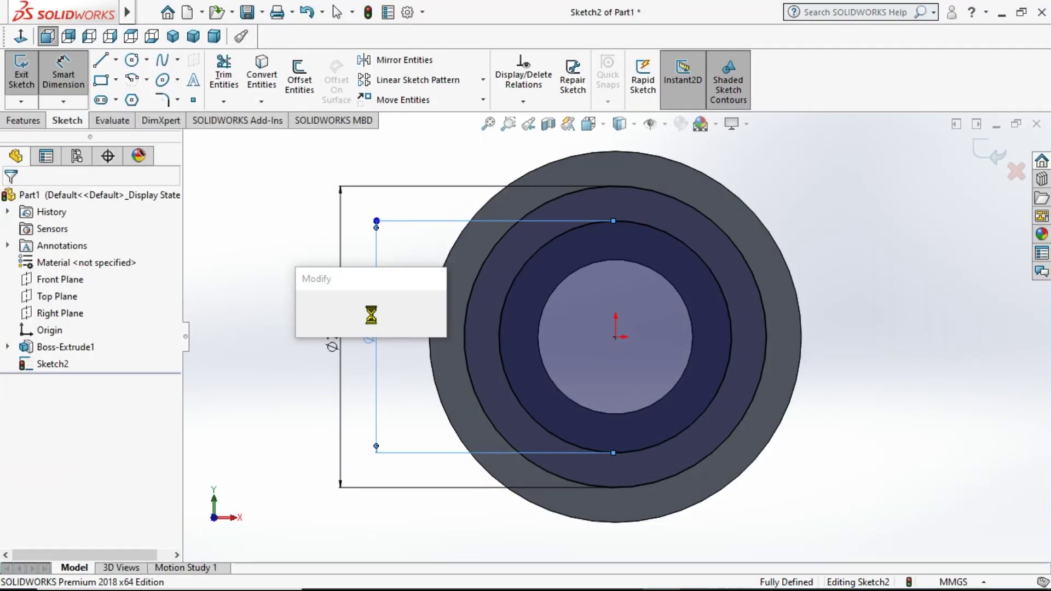
type("58")
key("Return")
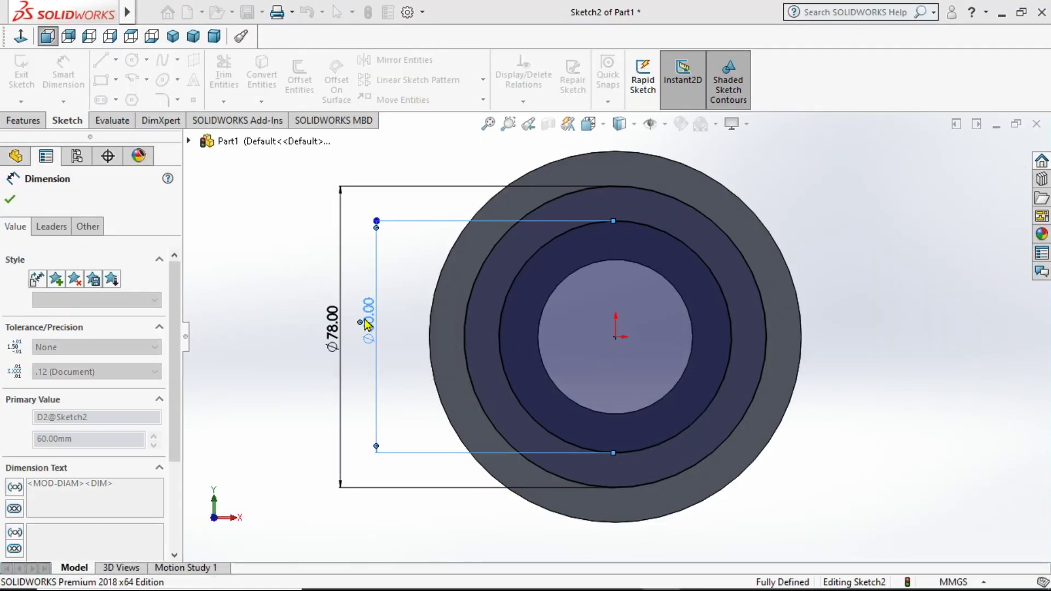
left_click(10, 201)
Extrude the thin ring between the two circles 40 mm as a blind boss merged with the existing body.
left_click(20, 123)
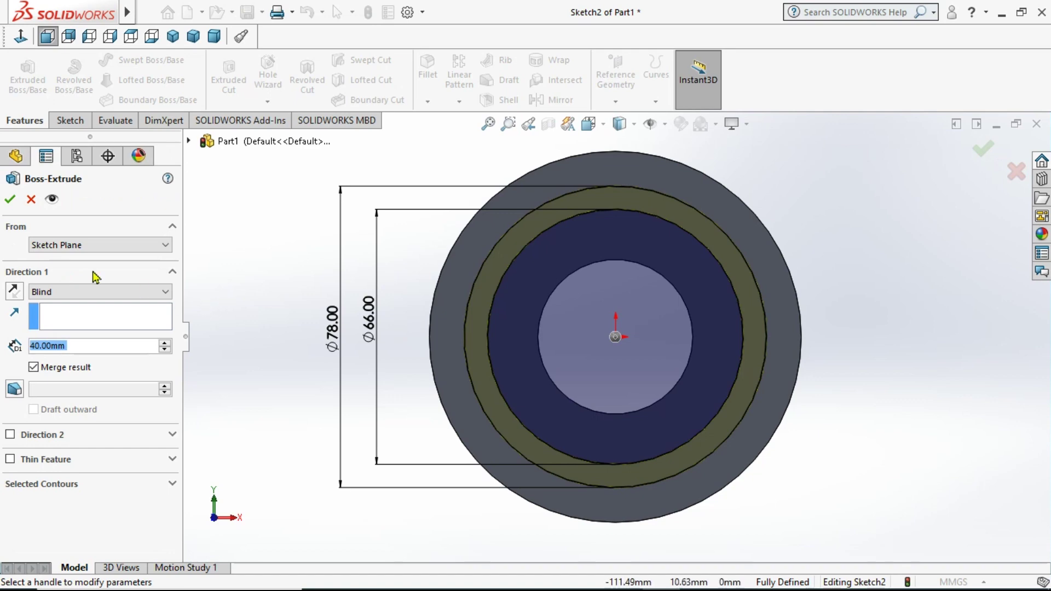
left_click(12, 201)
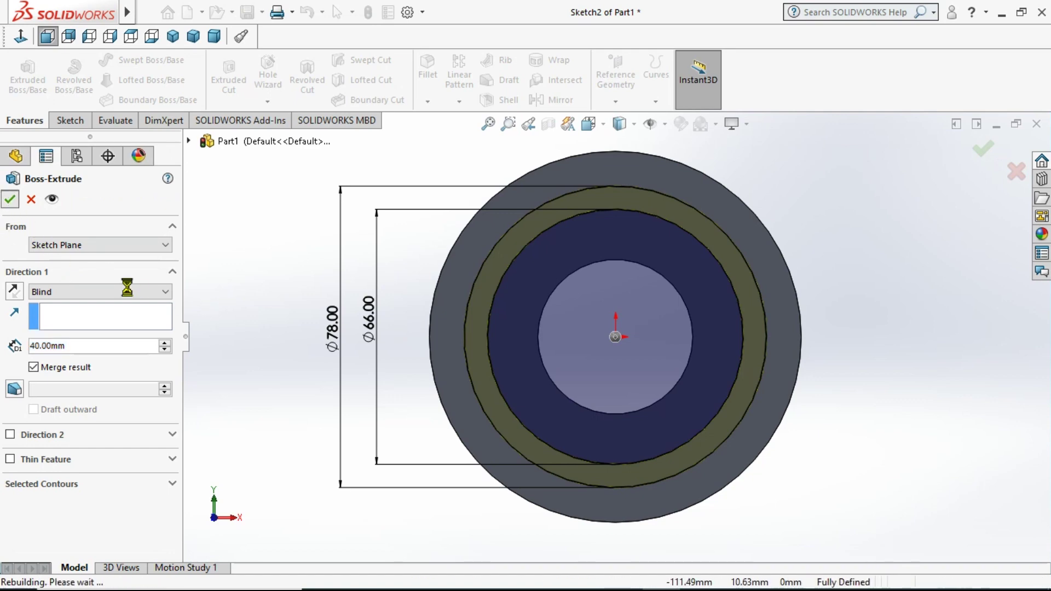
middle_click_drag(394, 353, 352, 359)
left_click(375, 369)
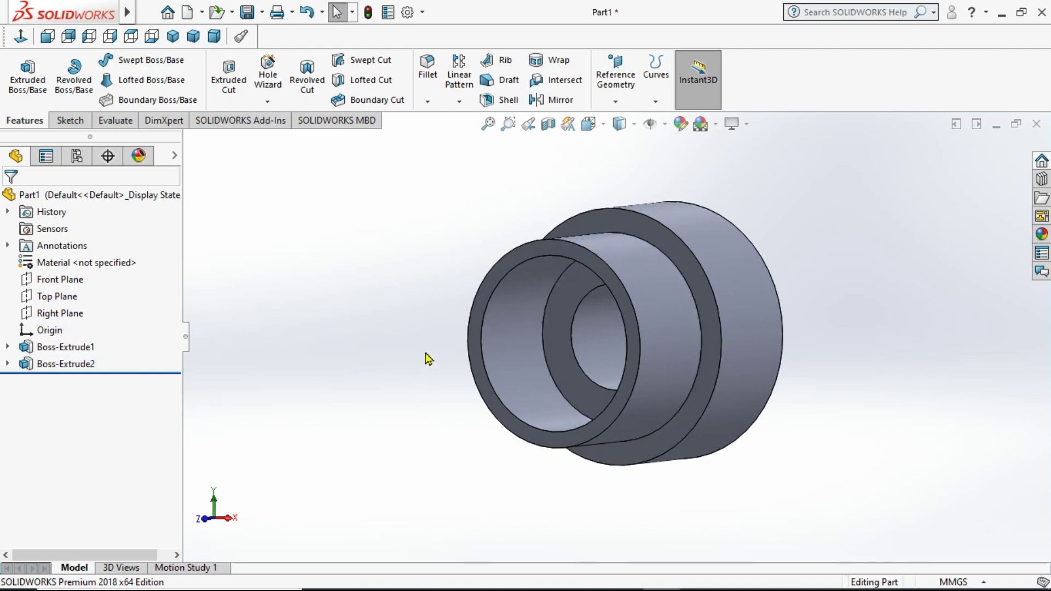
Start a sketch on the Top Plane and draw a small upright corner rectangle on the free end edge of the narrower cylinder.
middle_click_drag(429, 359, 308, 343)
left_click(55, 298)
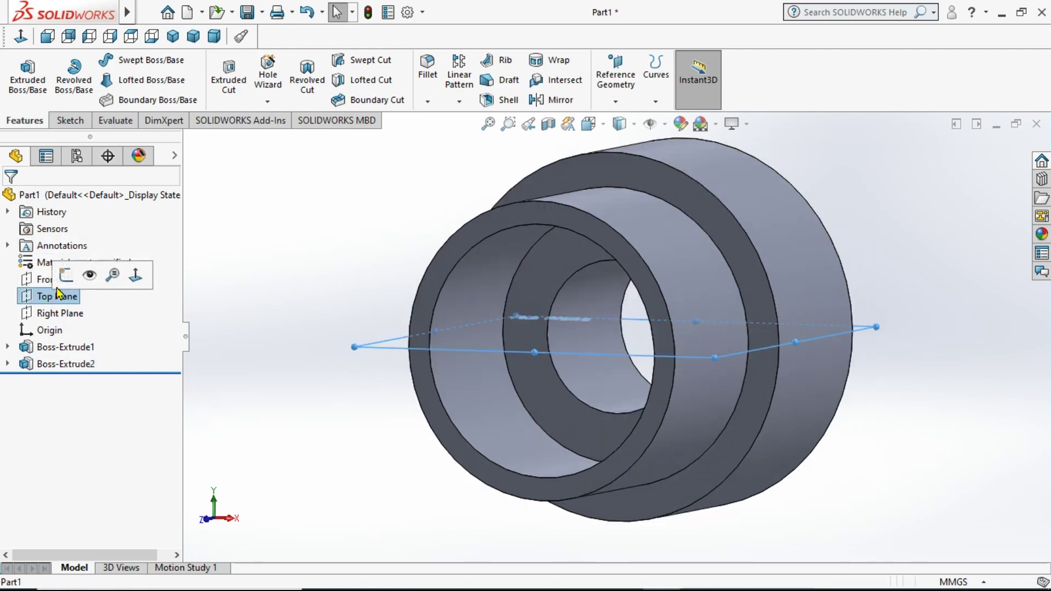
left_click(66, 275)
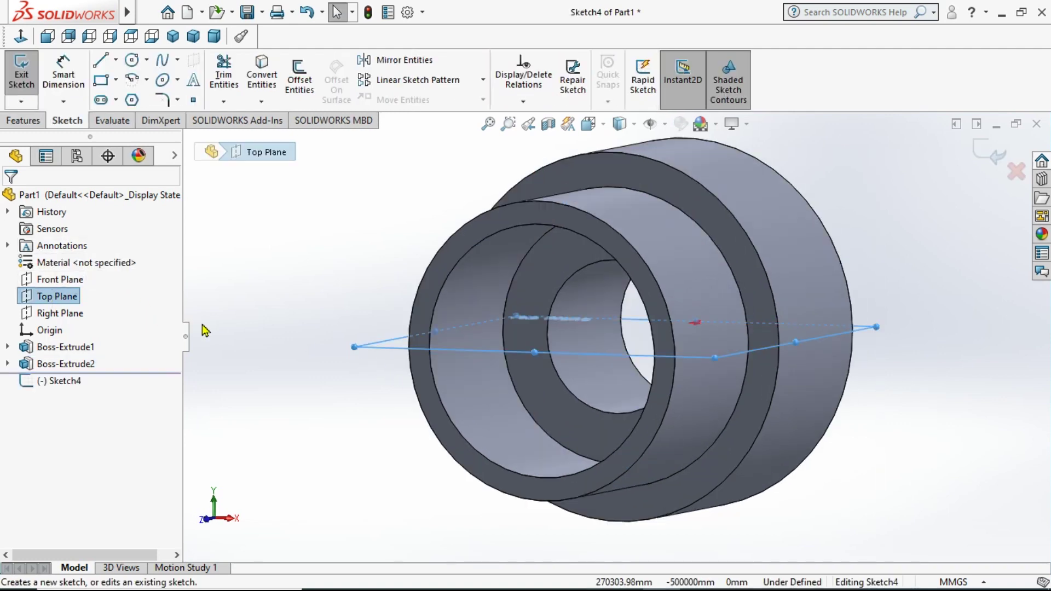
left_click(21, 36)
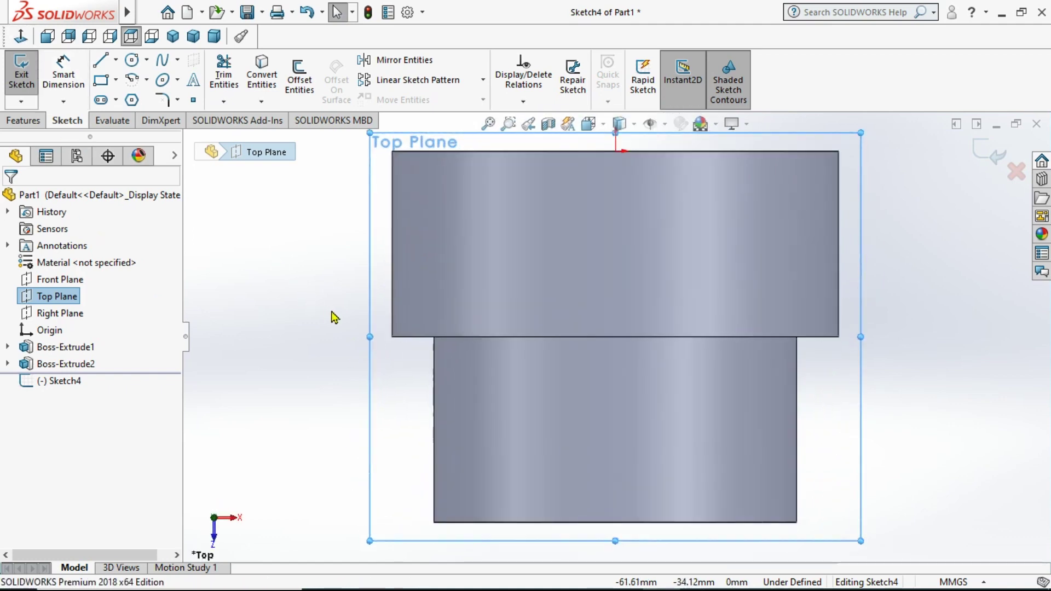
scroll(339, 263, "down", 3)
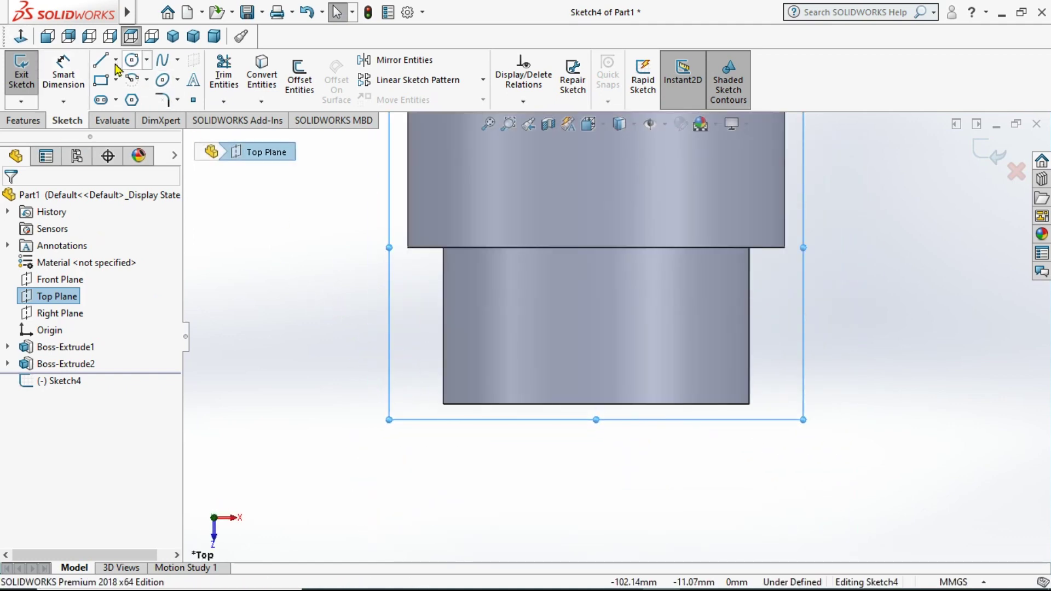
left_click(103, 85)
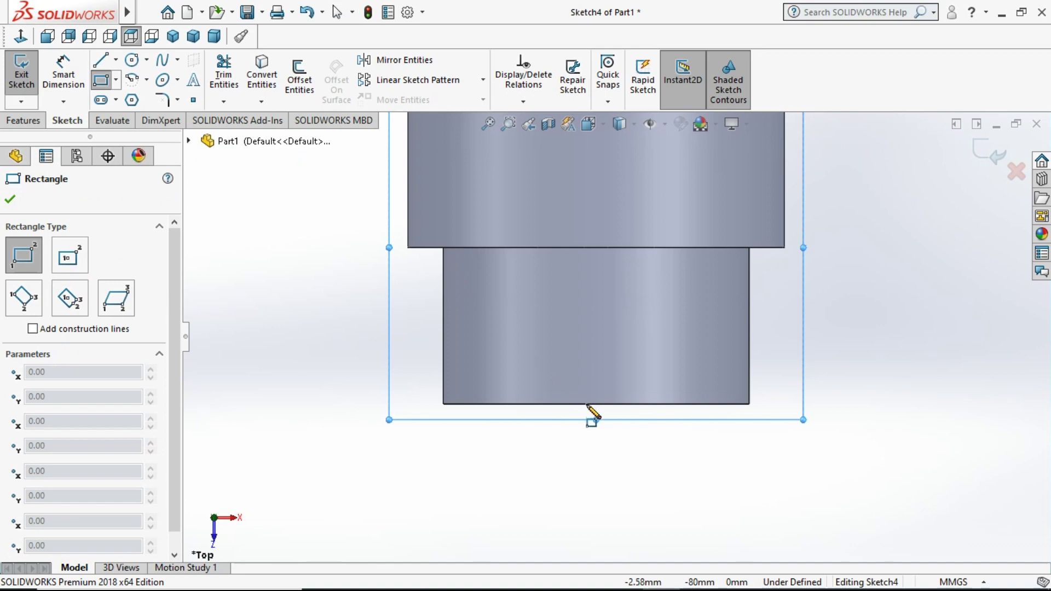
left_click(586, 404)
left_click(608, 369)
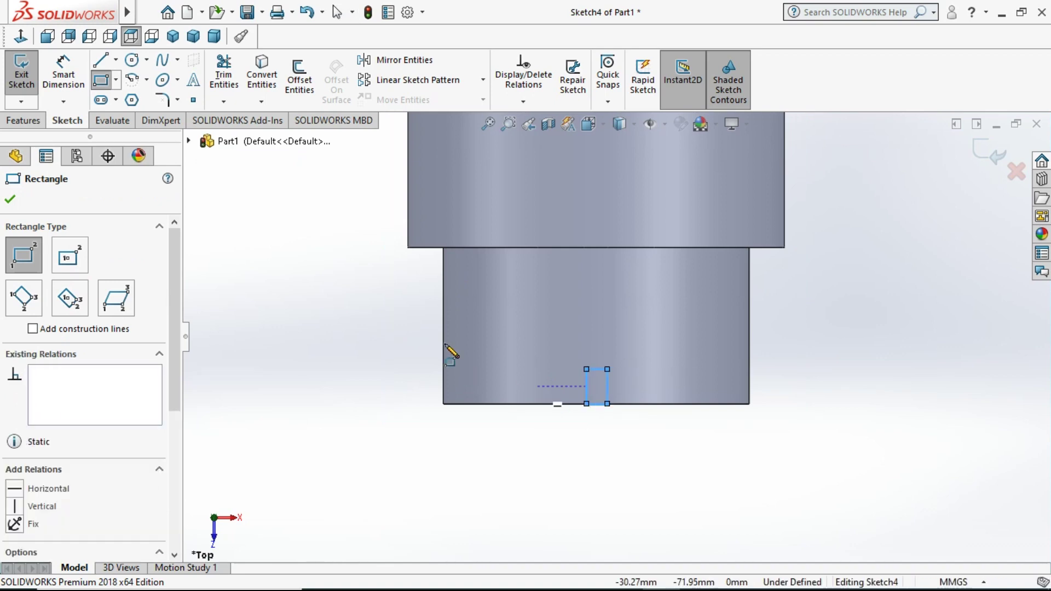
Draw a short vertical centerline from the origin into the wider cylinder, in line with the rectangle.
left_click(116, 61)
left_click(140, 97)
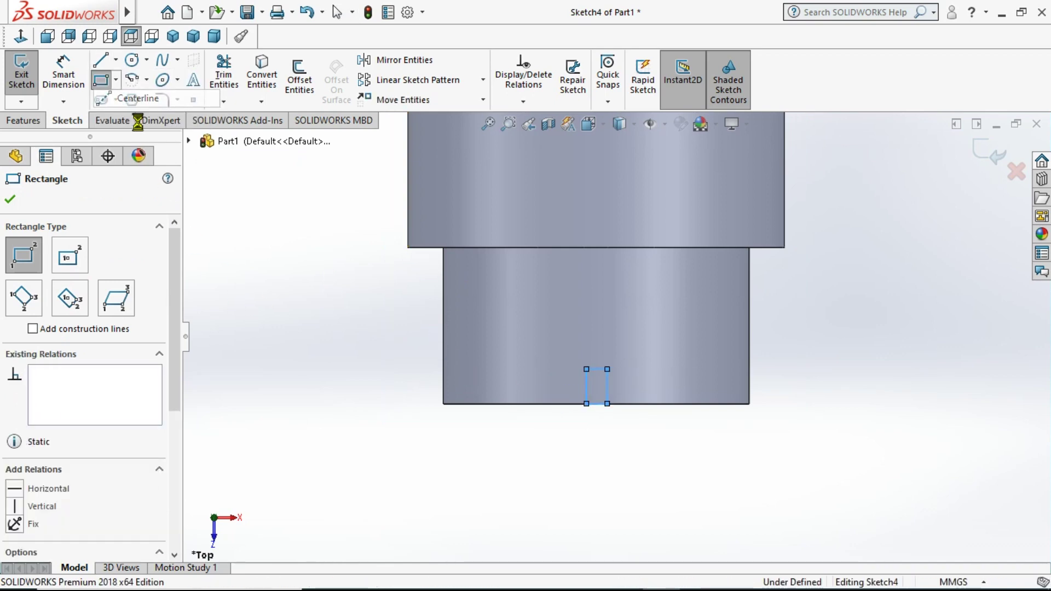
key("f")
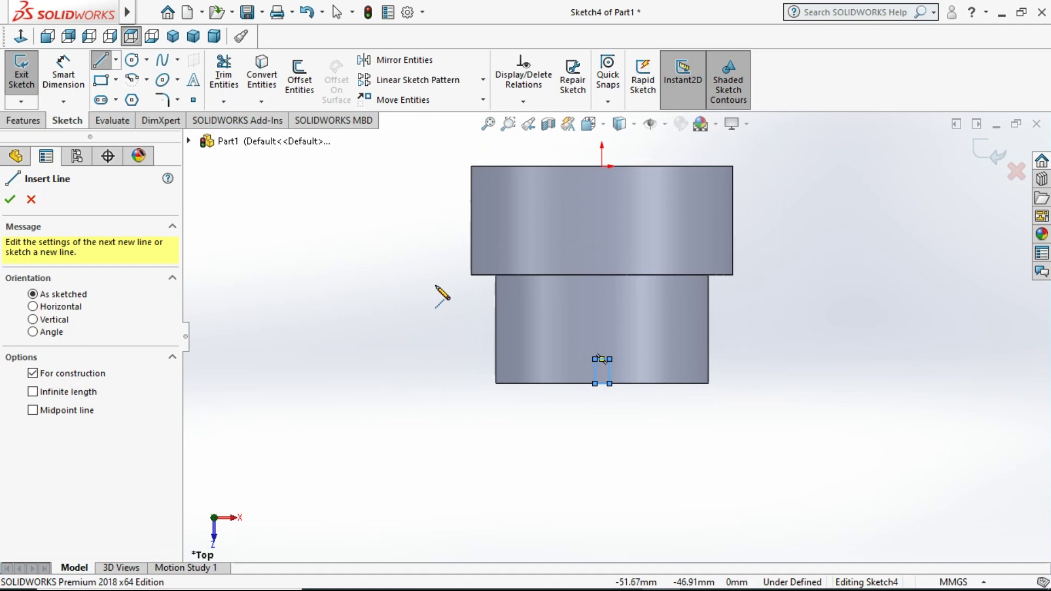
left_click(602, 166)
left_click(602, 211)
key("Escape")
key("Escape")
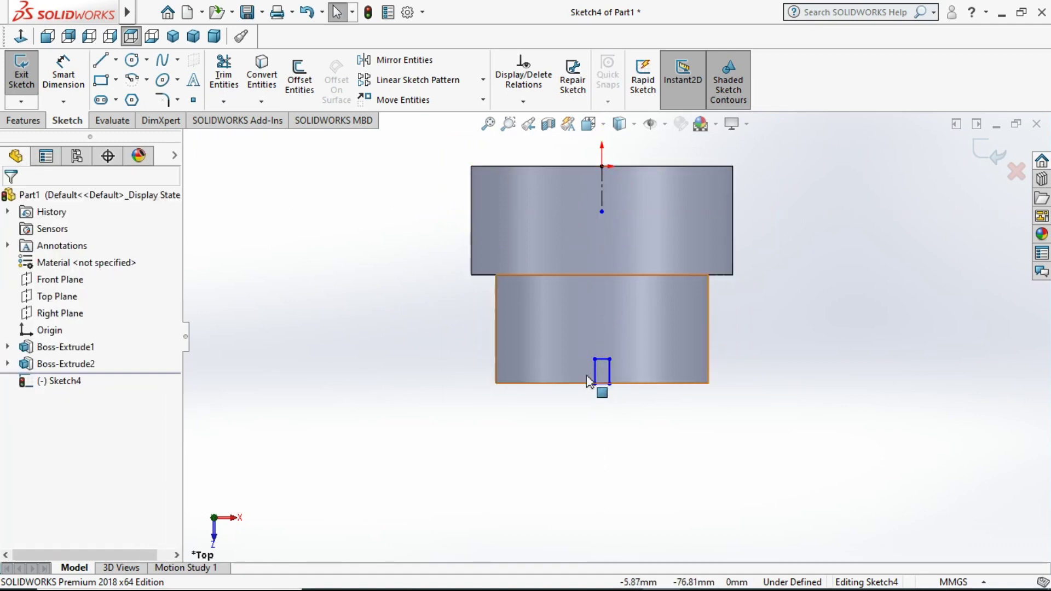
Make the rectangle's two vertical sides symmetric about the centerline.
left_click(608, 376)
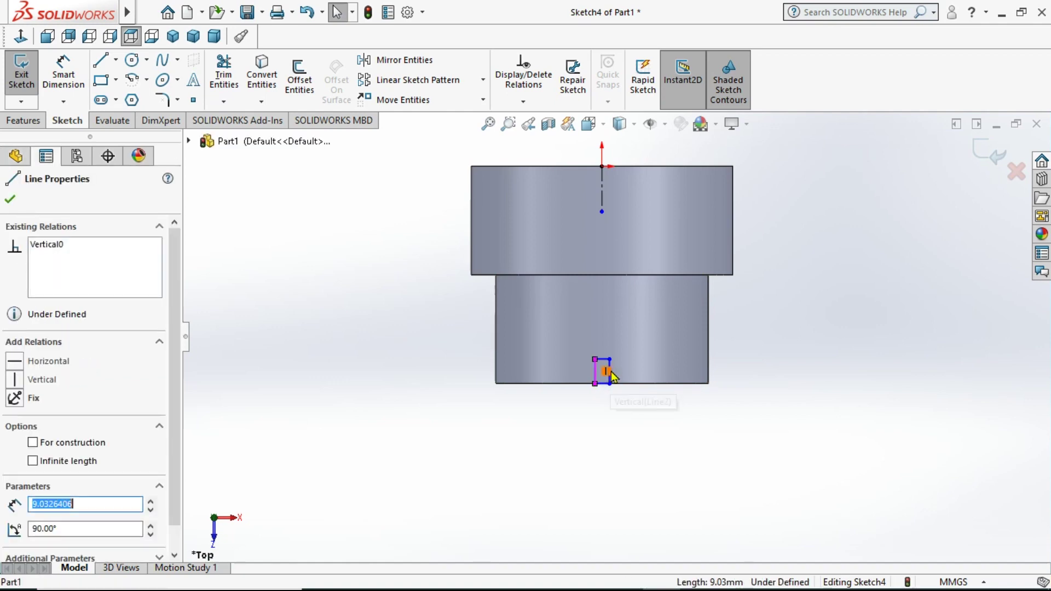
left_click(603, 198, "ctrl")
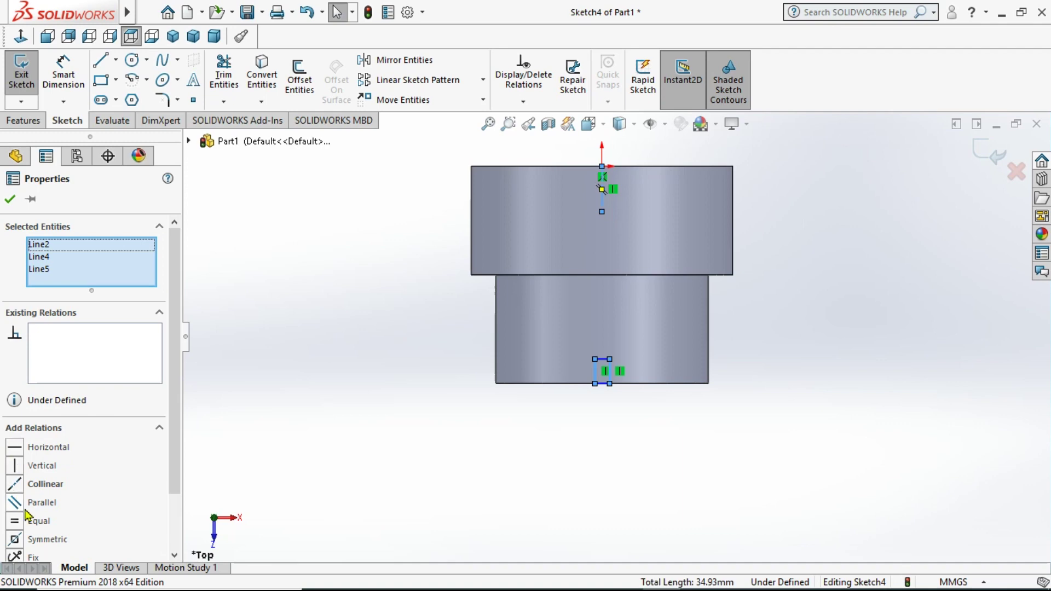
left_click(9, 199)
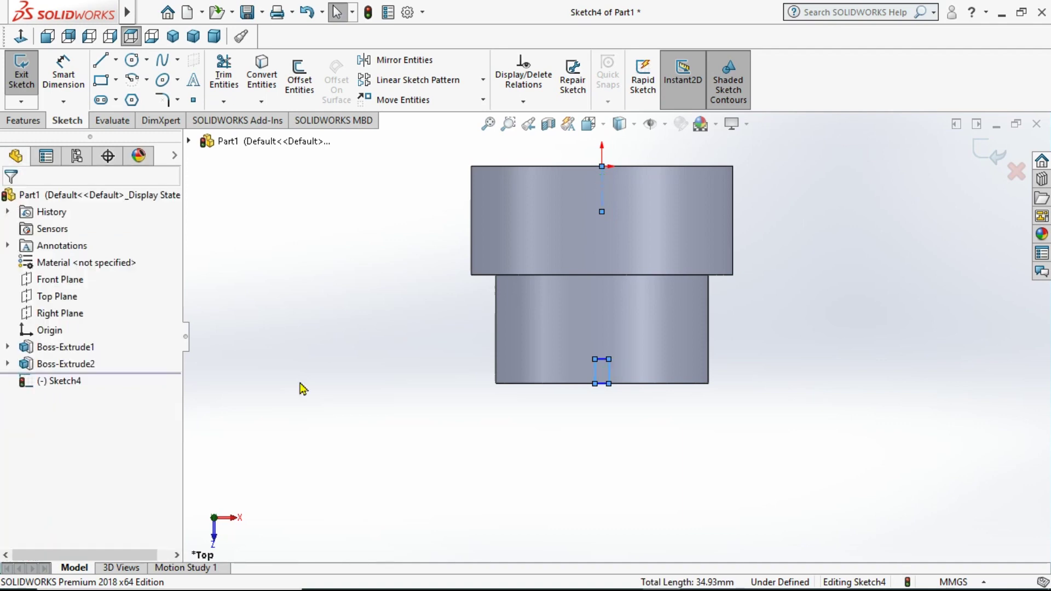
Check the slot width in the ex8.PNG reference drawing and dimension the rectangle's width to 10 mm.
left_click(699, 578)
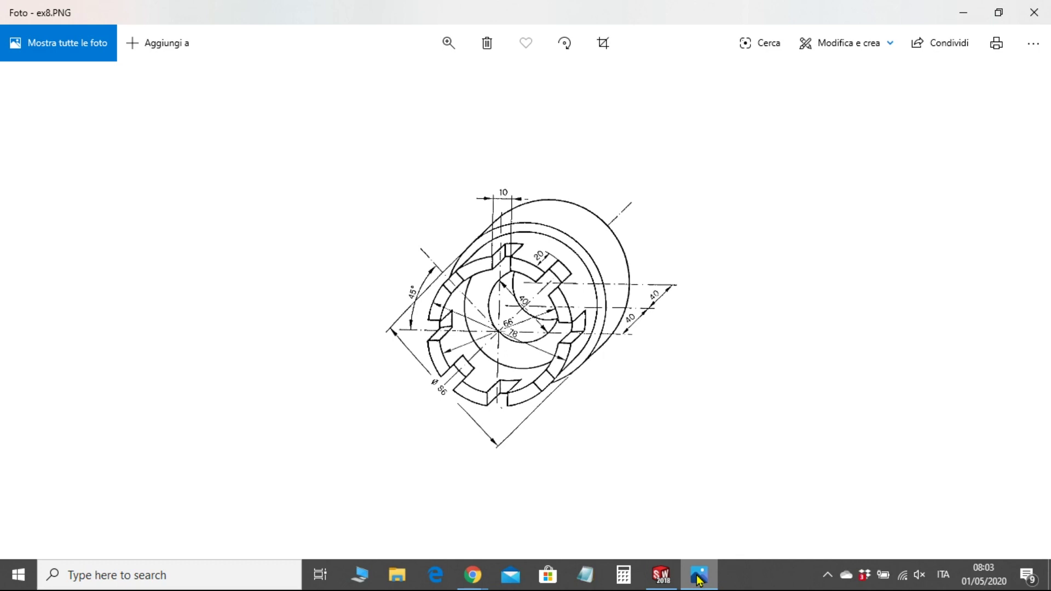
left_click(699, 577)
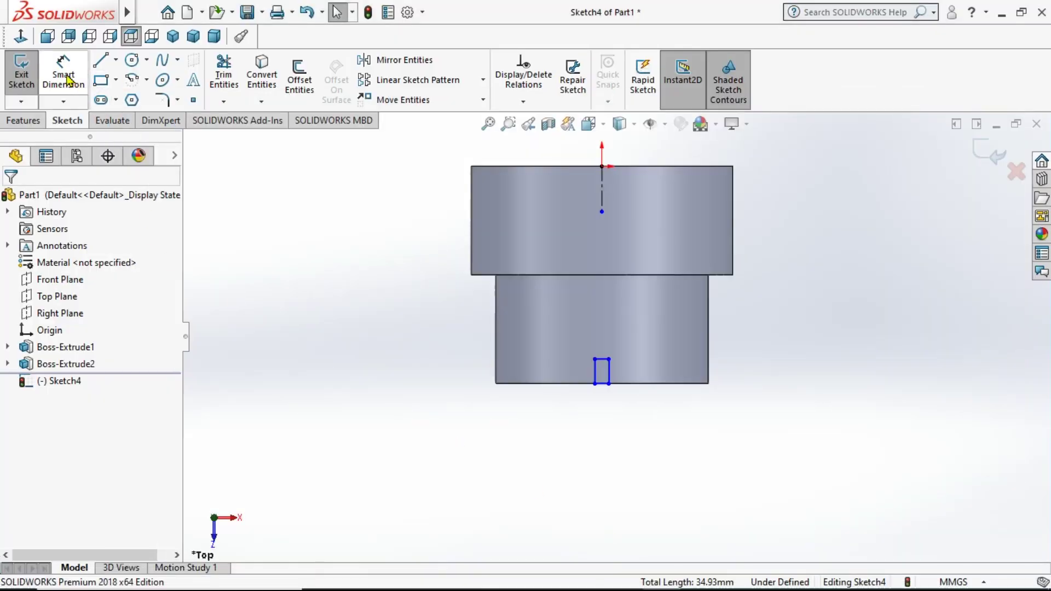
left_click(596, 378)
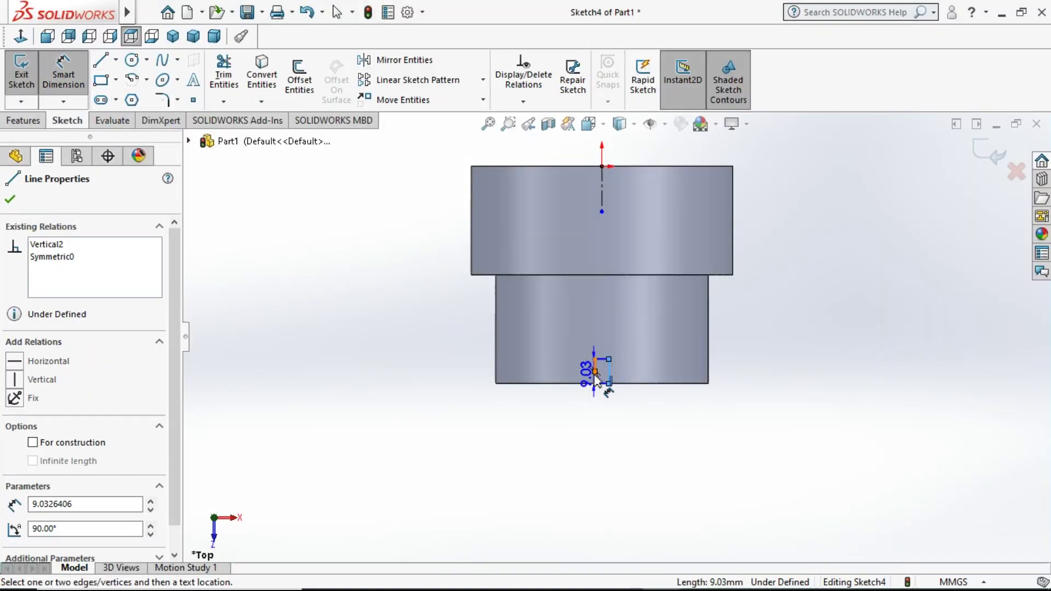
left_click(597, 383)
left_click(599, 432)
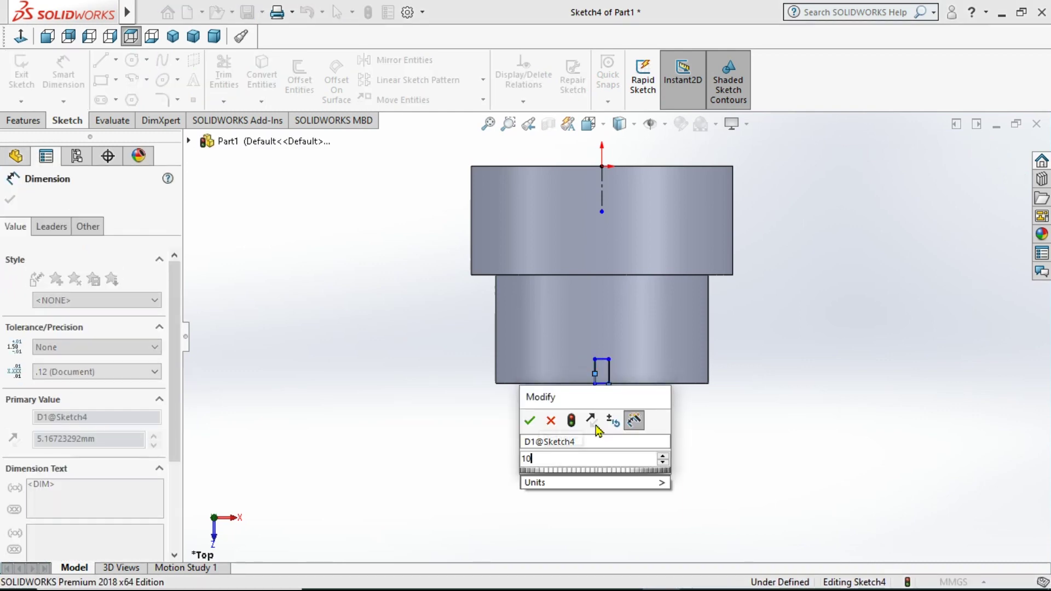
key("Return")
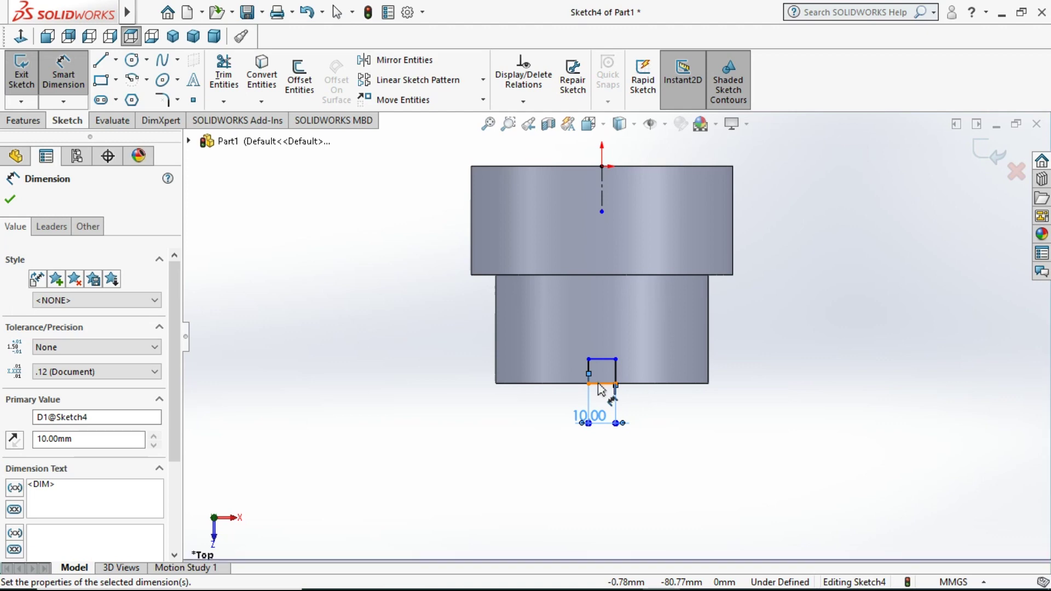
left_click(598, 385)
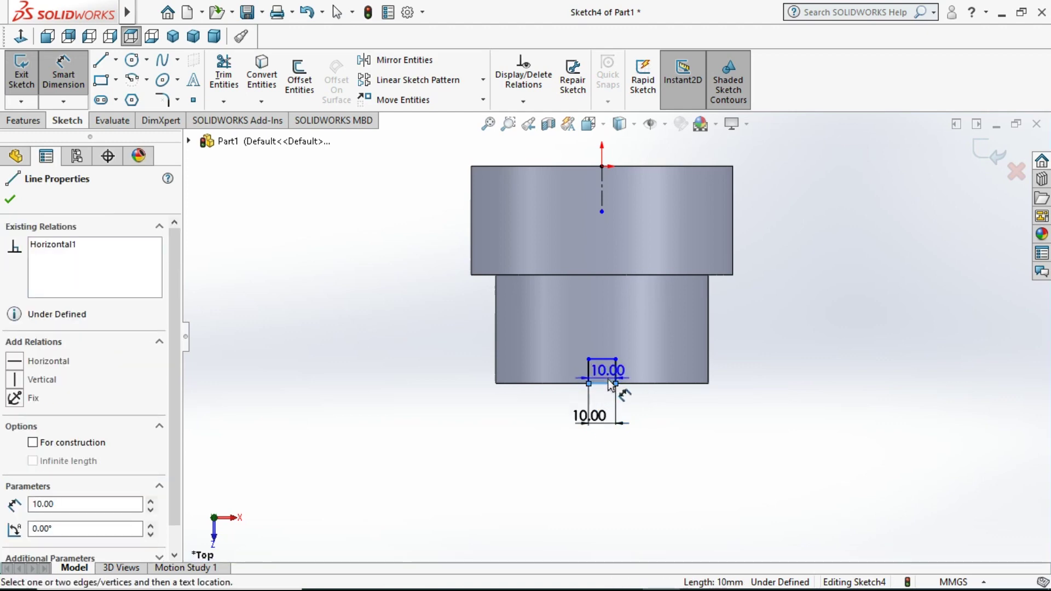
key("Escape")
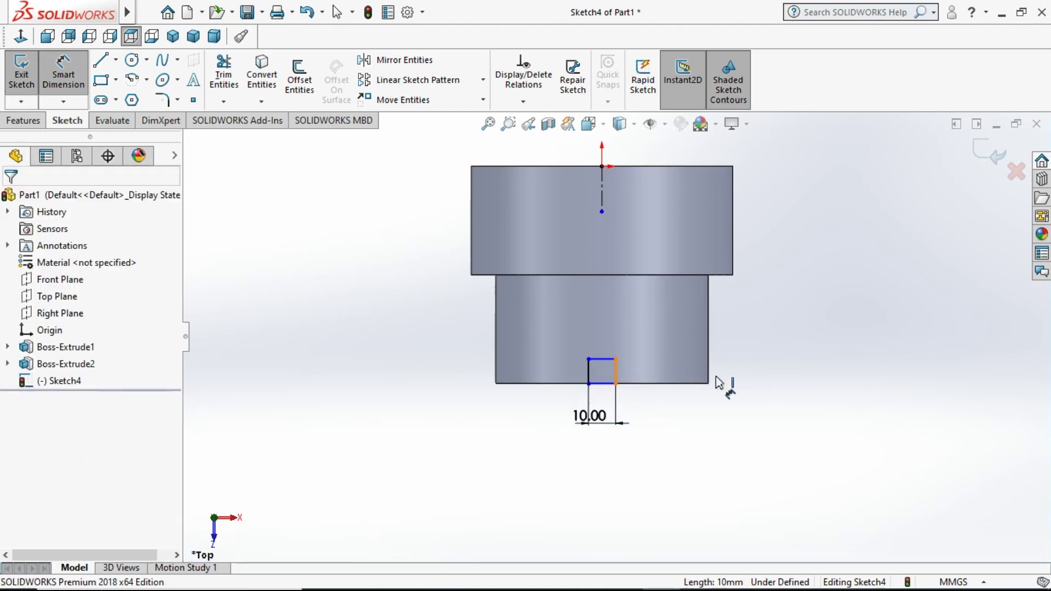
Dimension the rectangle's height to 20 mm and compare it with the ex8.PNG reference drawing.
left_click(616, 372)
left_click(728, 379)
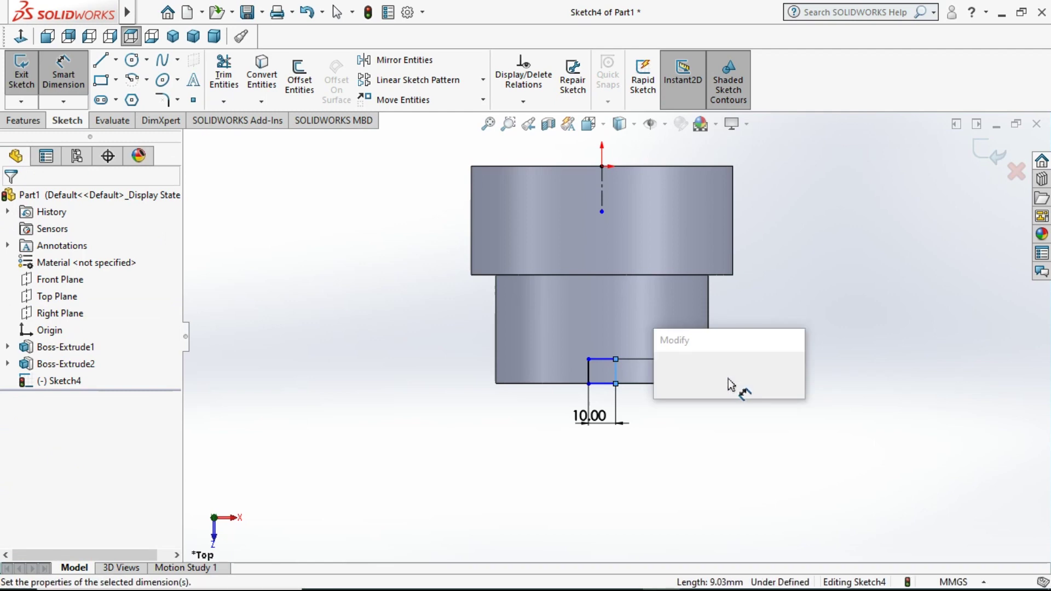
type("20")
key("Return")
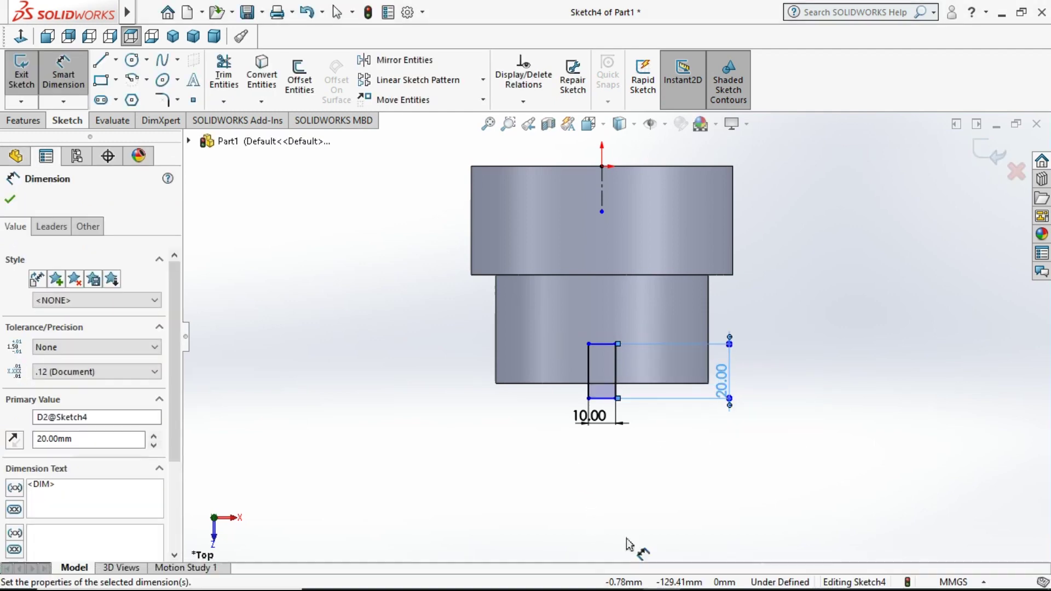
left_click(698, 581)
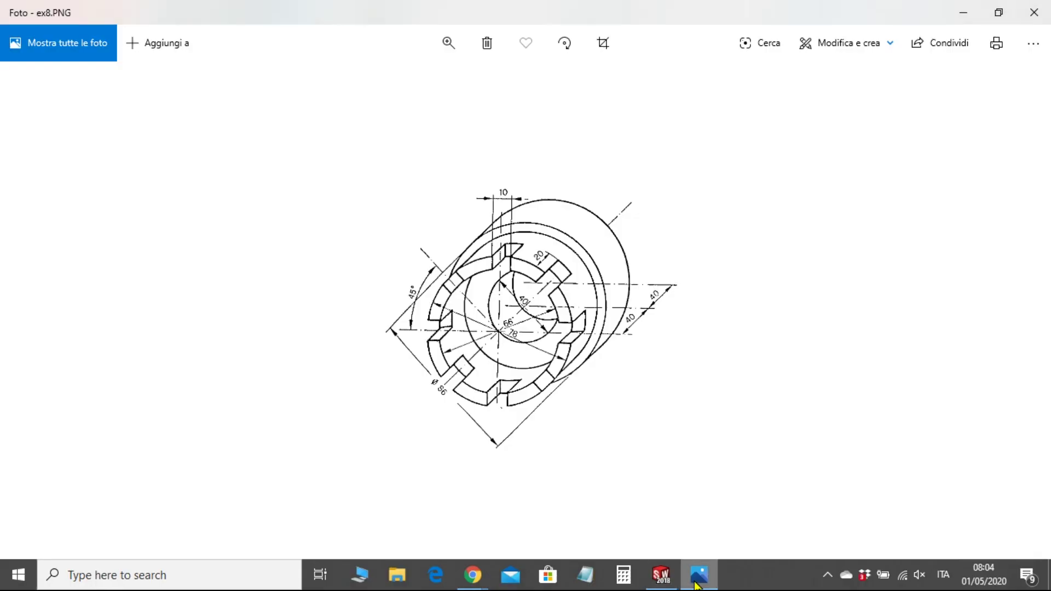
left_click(698, 582)
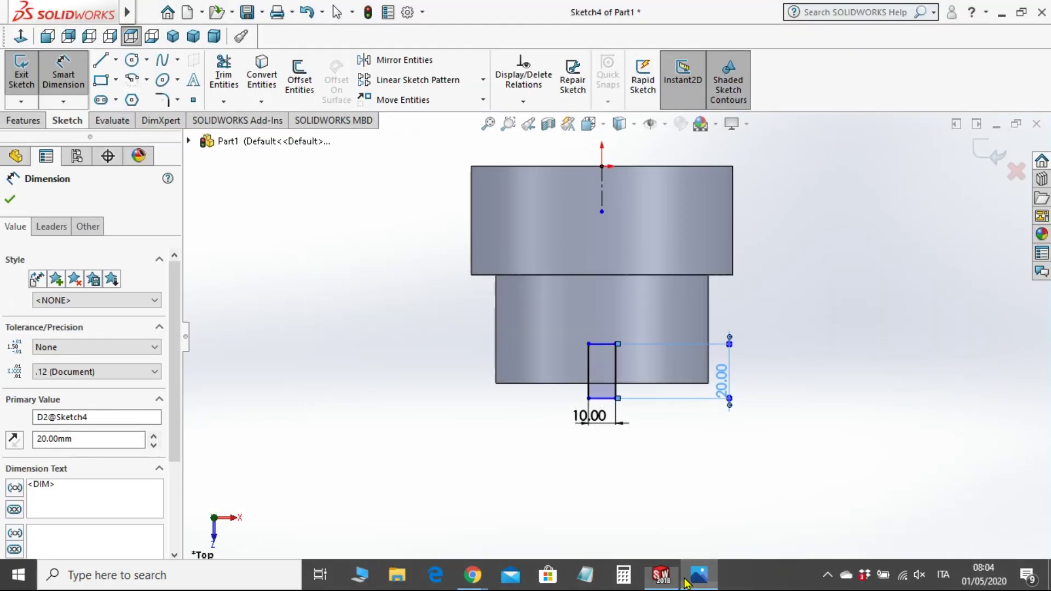
left_click(598, 458)
left_click(603, 400)
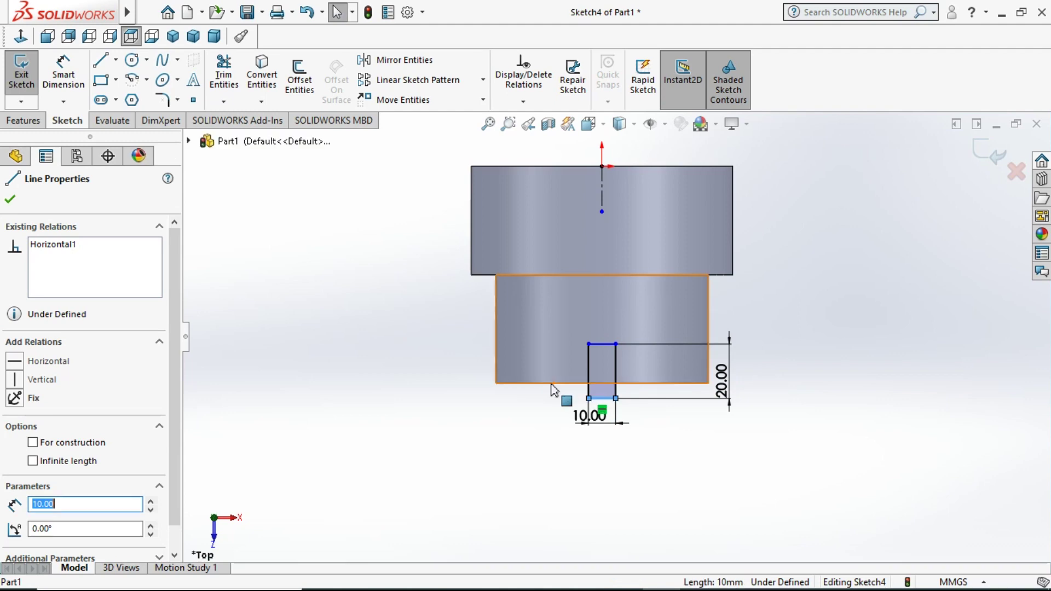
left_click(491, 403, "ctrl")
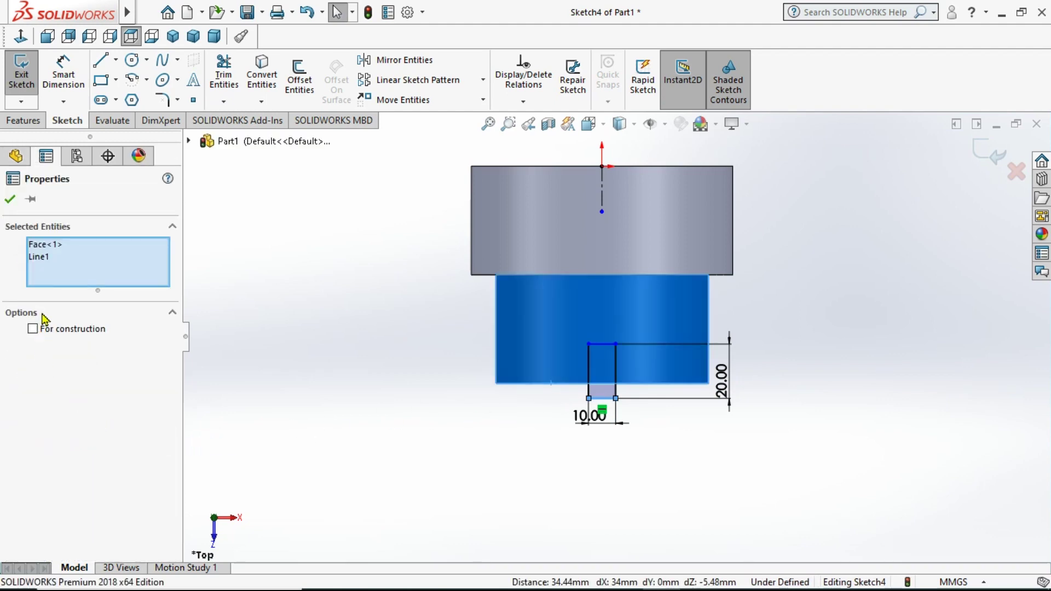
left_click(604, 472)
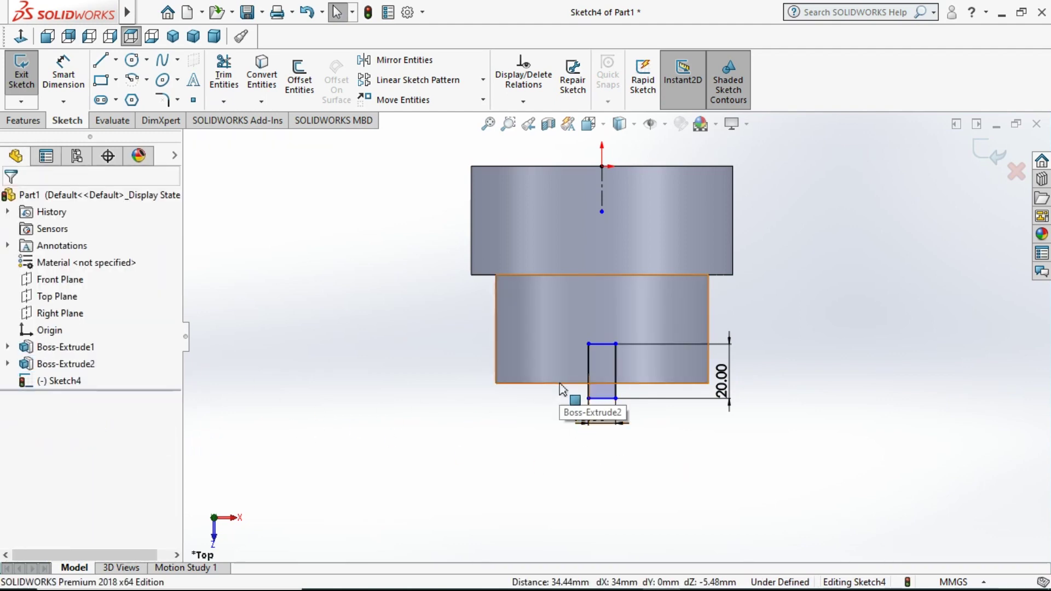
Make the rectangle's lower line collinear with the narrower cylinder's free end edge and exit the sketch.
left_click(580, 386)
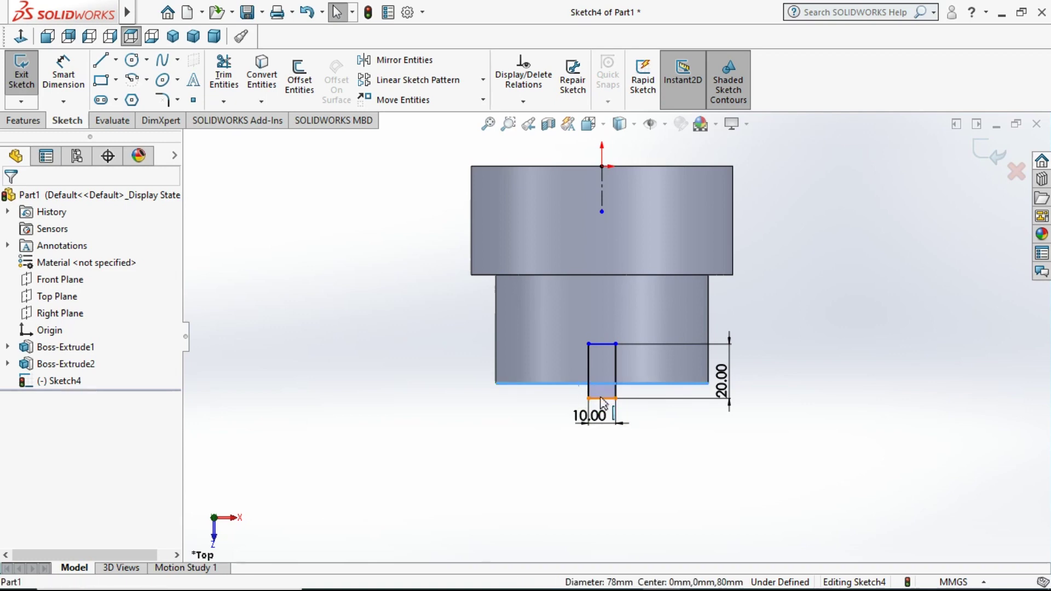
left_click(604, 404, "ctrl")
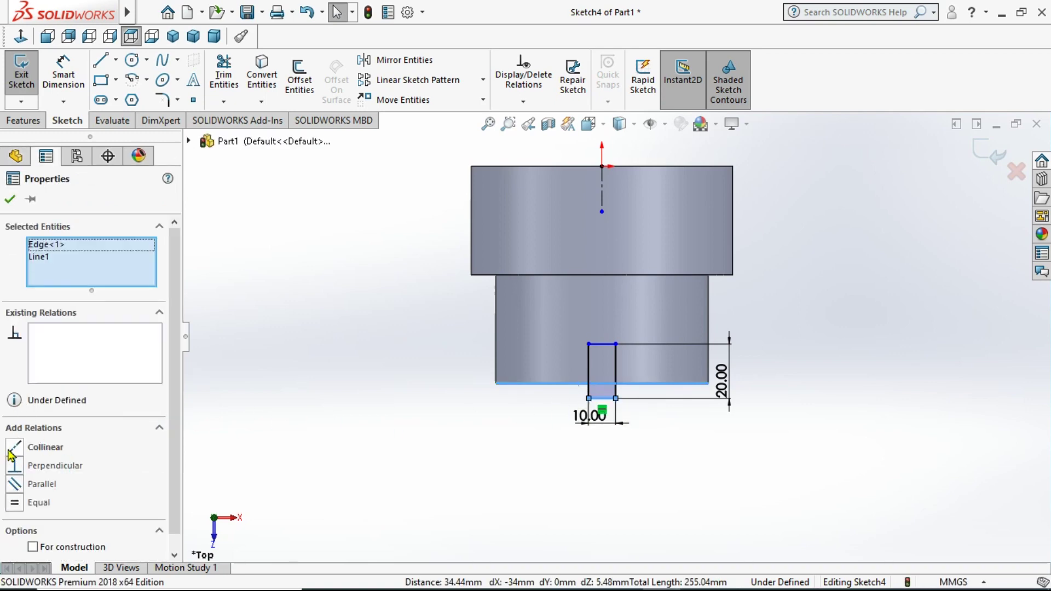
left_click(15, 448)
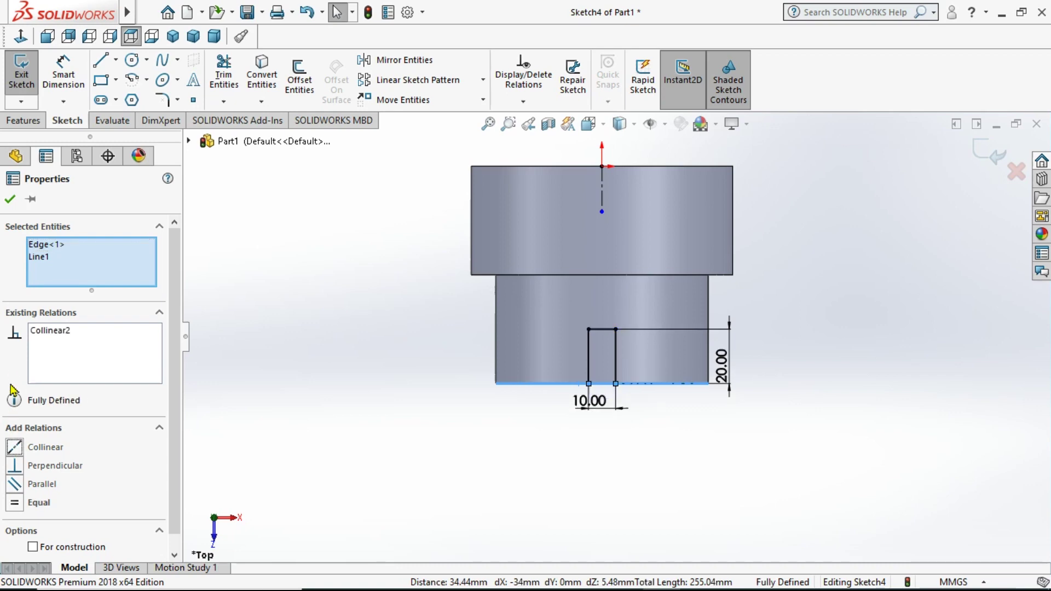
left_click(11, 202)
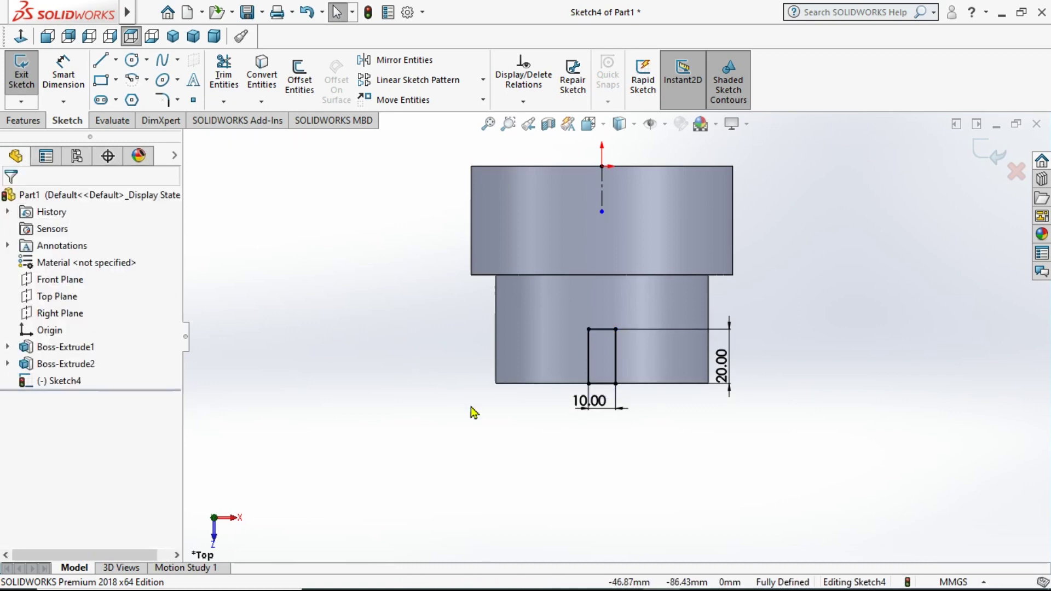
left_click(985, 163)
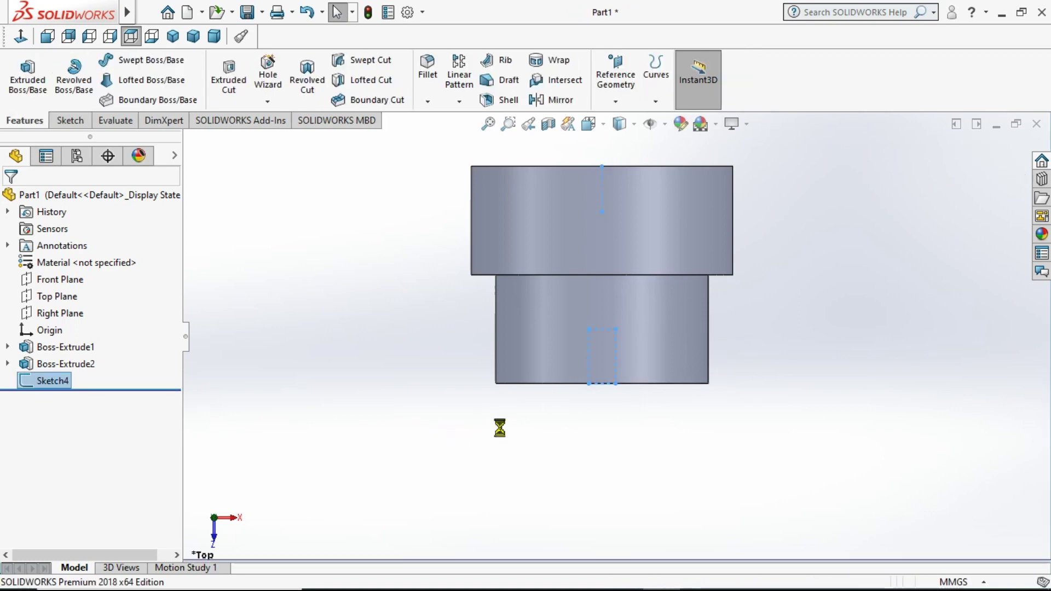
Cut-extrude the slot rectangle from the sketch plane, blind 40 mm in both directions, through both sides of the narrower cylinder's wall.
scroll(502, 426, "up", 3)
mouse_move(505, 427)
middle_mouse_down()
mouse_move(518, 174)
mouse_move(494, 182)
middle_mouse_up()
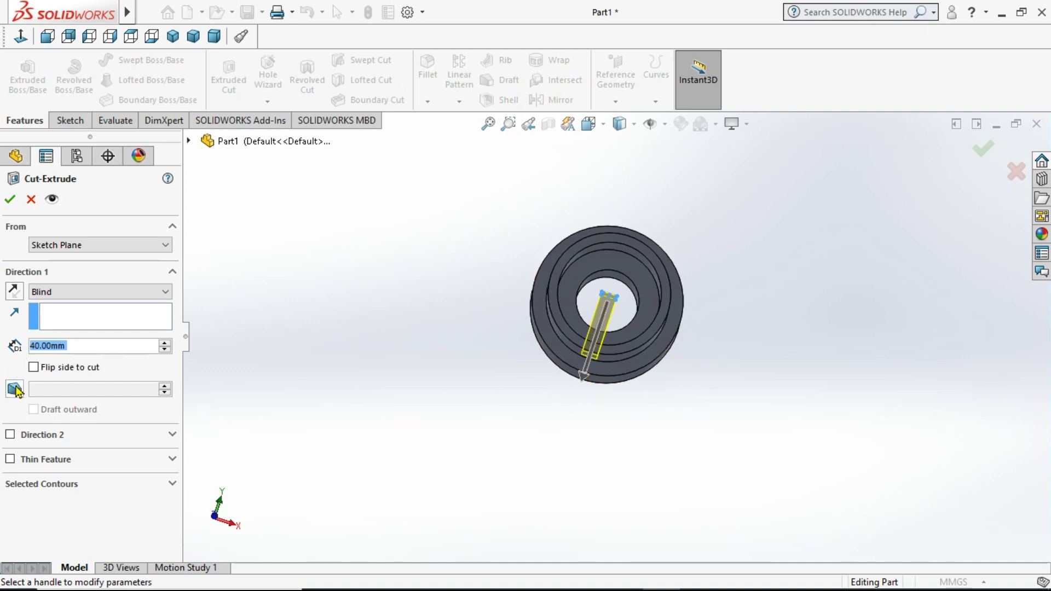
left_click(10, 435)
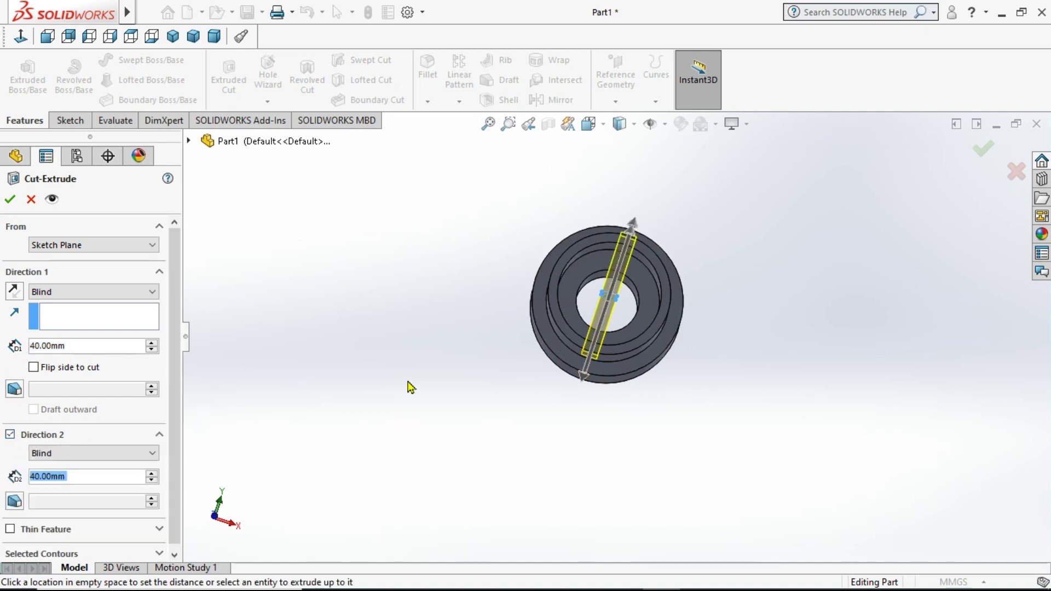
middle_click_drag(592, 422, 541, 472)
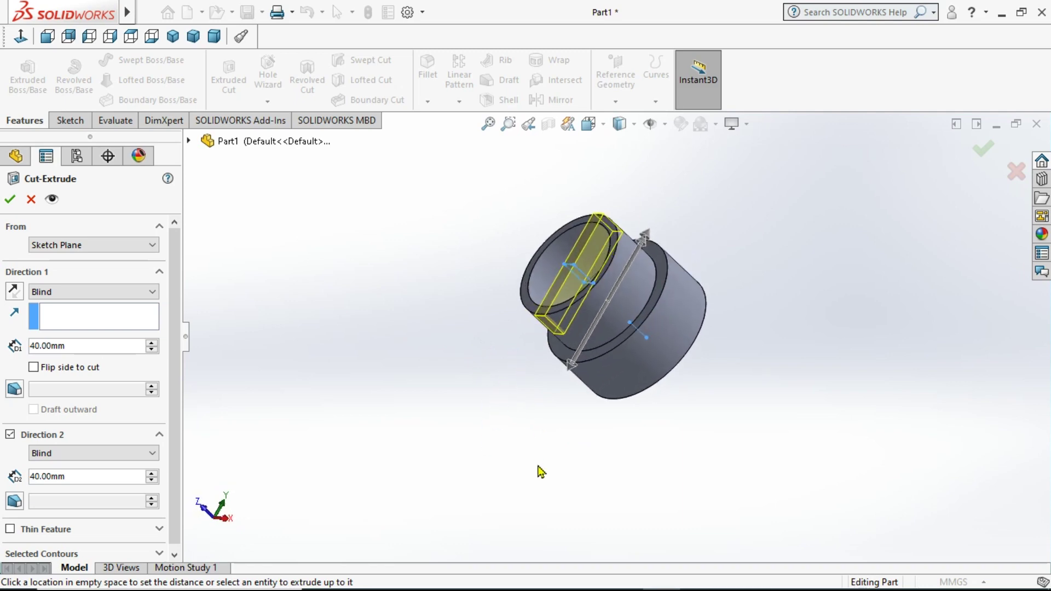
left_click(10, 200)
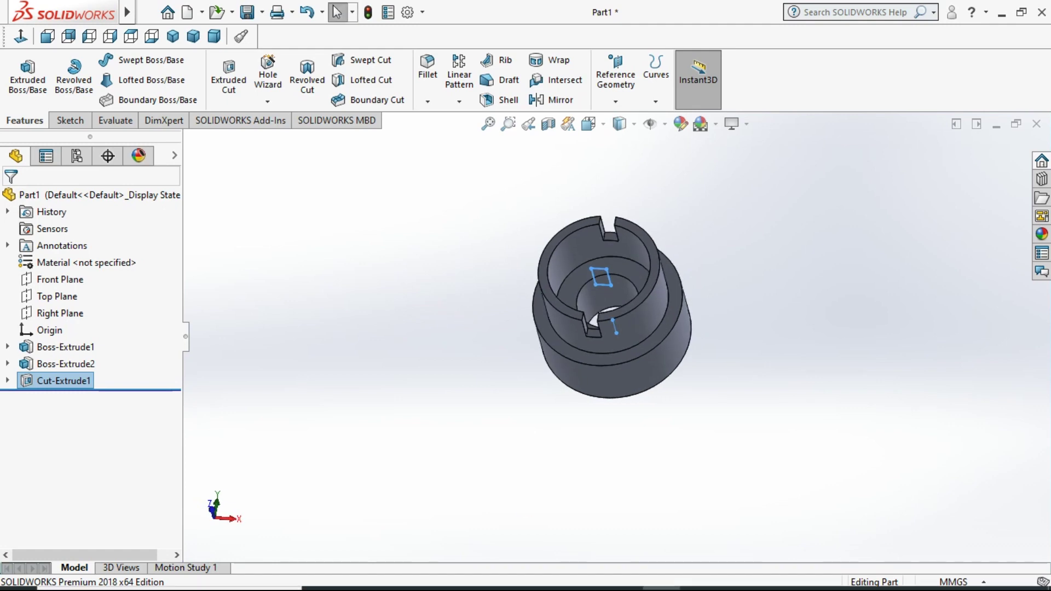
Check the reference drawing and set up a circular pattern of the slot cut about the inner cylindrical face, with 4 equally spaced instances over 360°.
left_click(704, 575)
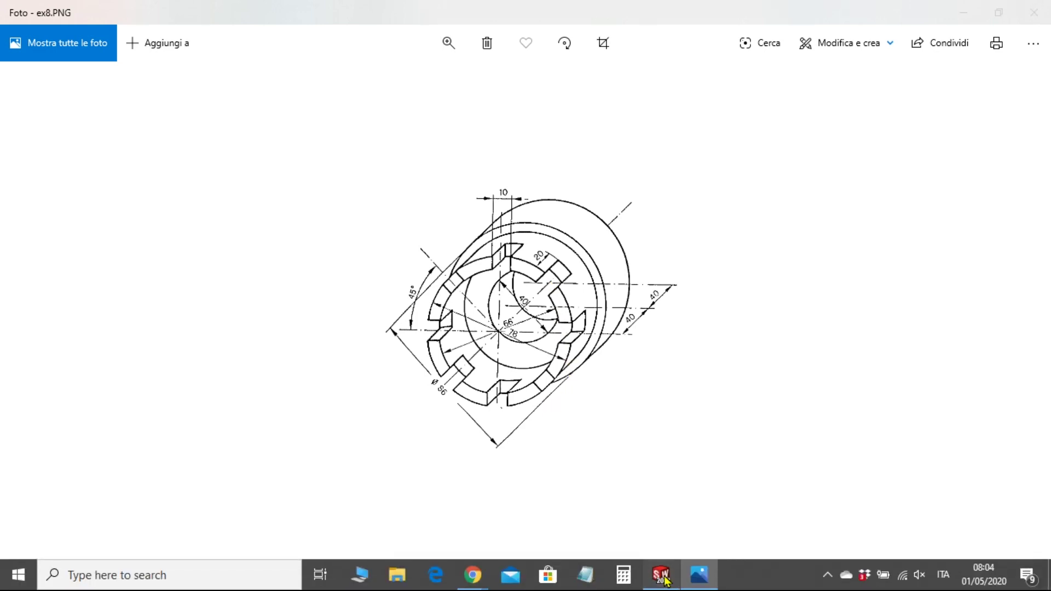
left_click(662, 576)
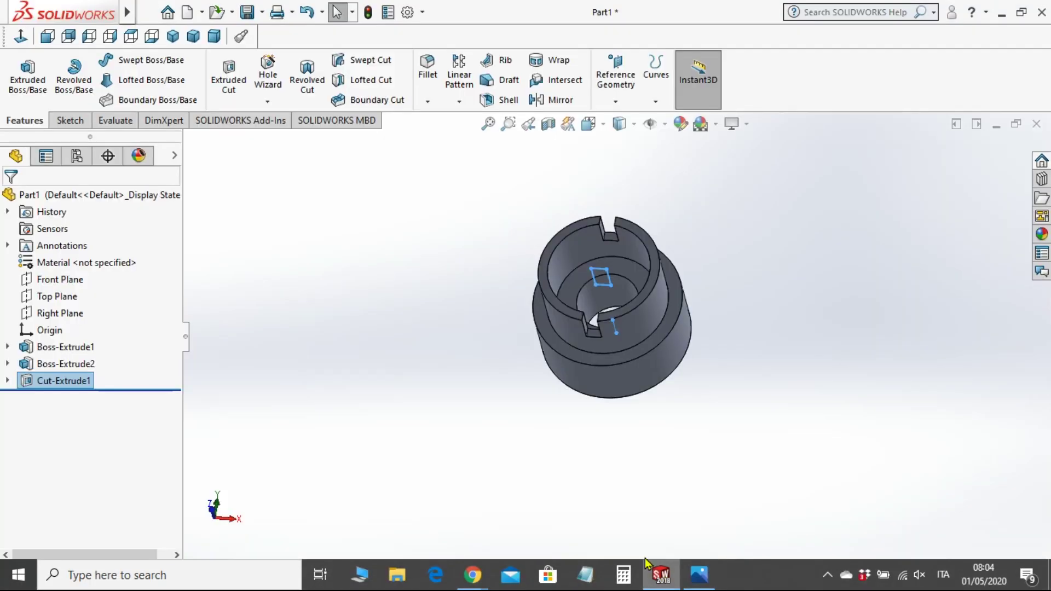
left_click(464, 103)
left_click(478, 141)
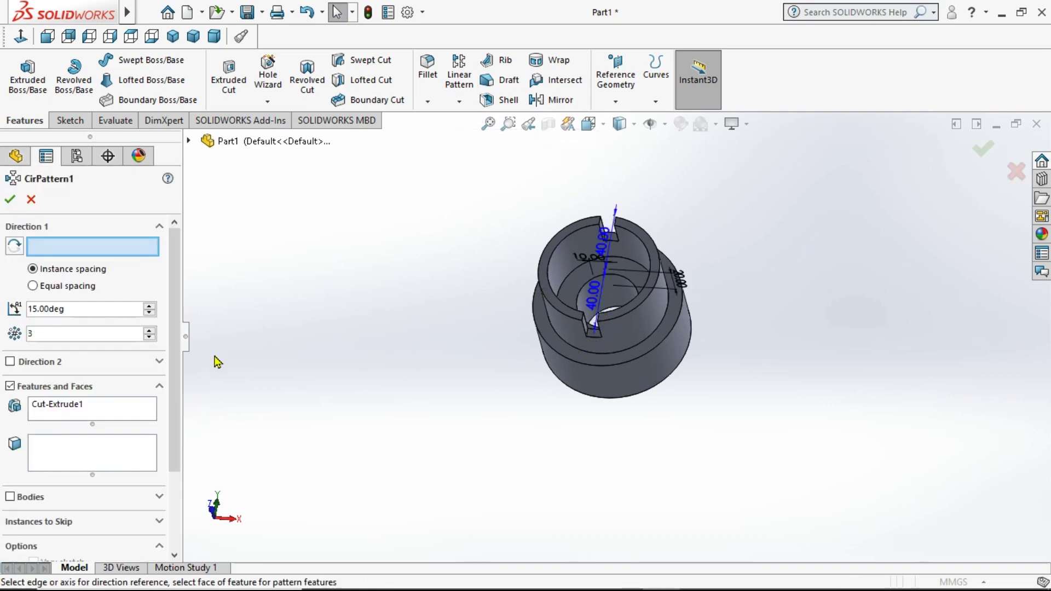
left_click(556, 274)
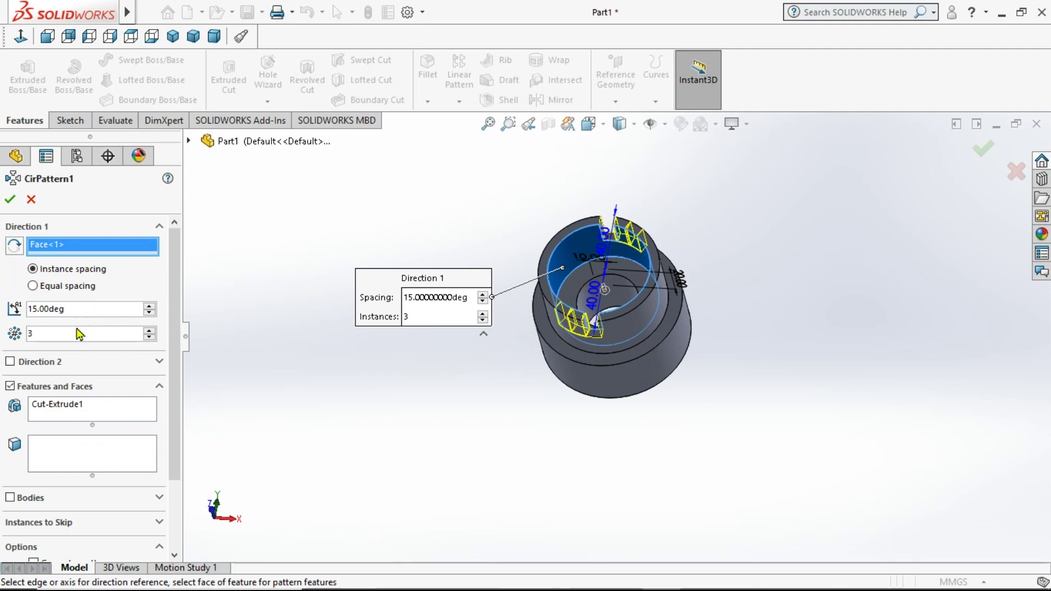
left_click(32, 286)
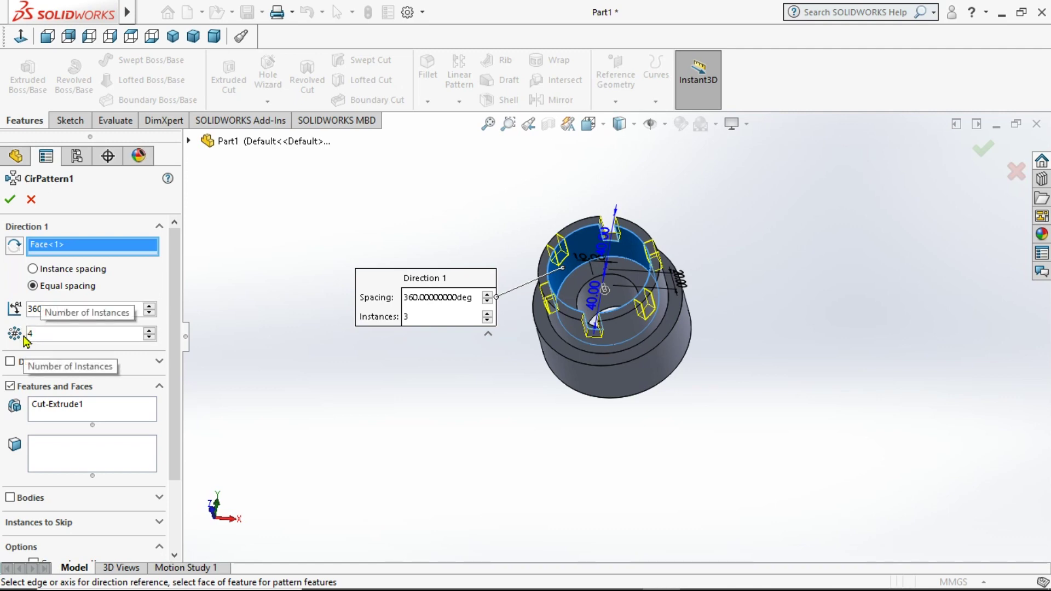
key("Return")
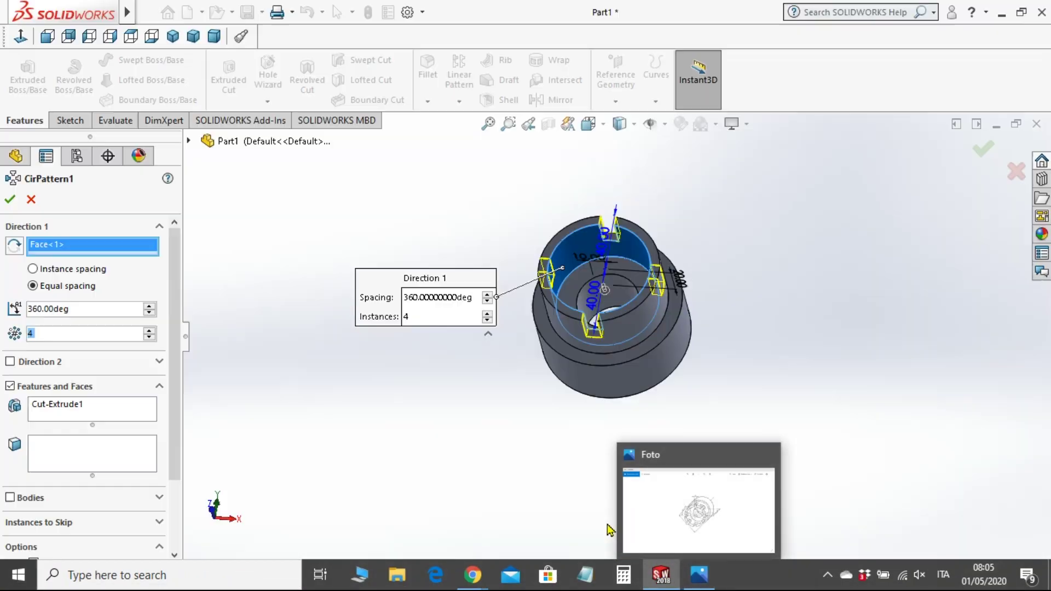
Recheck the slot count in the ex8.PNG drawing, set the circular pattern to 8 instances and create it.
left_click(700, 582)
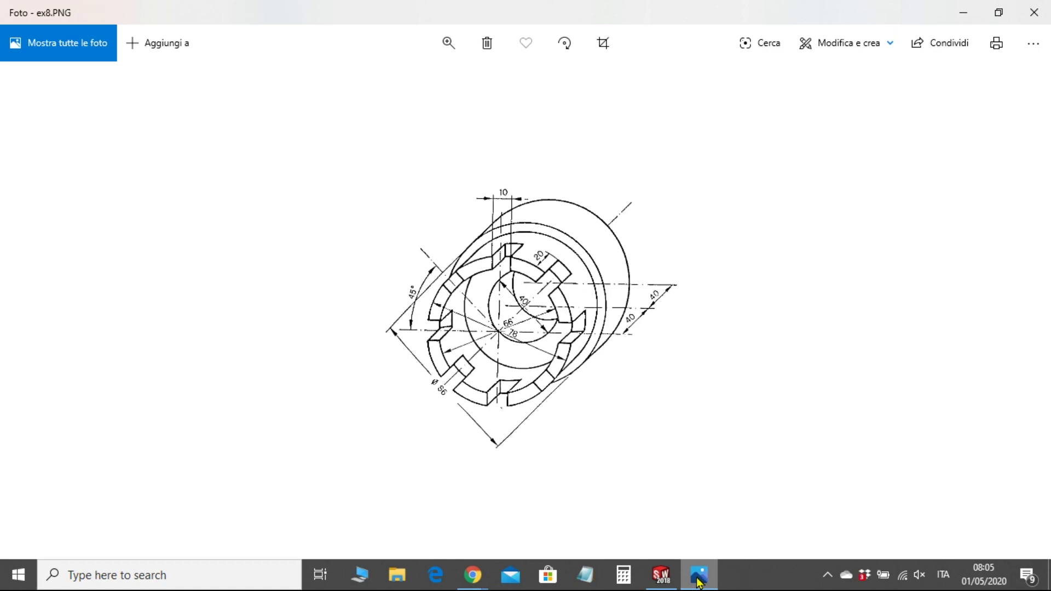
left_click(698, 582)
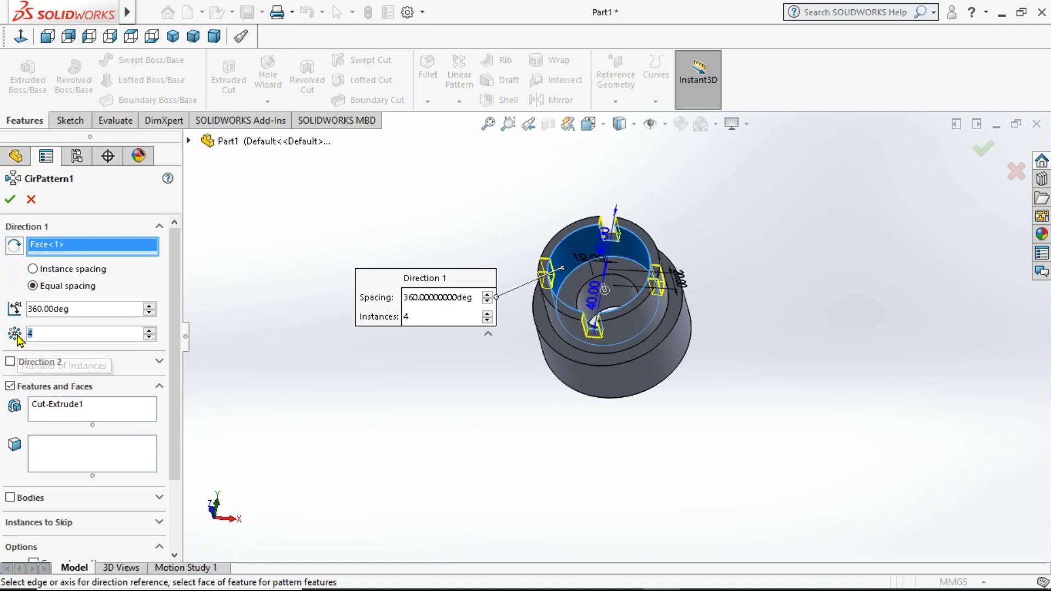
key("Return")
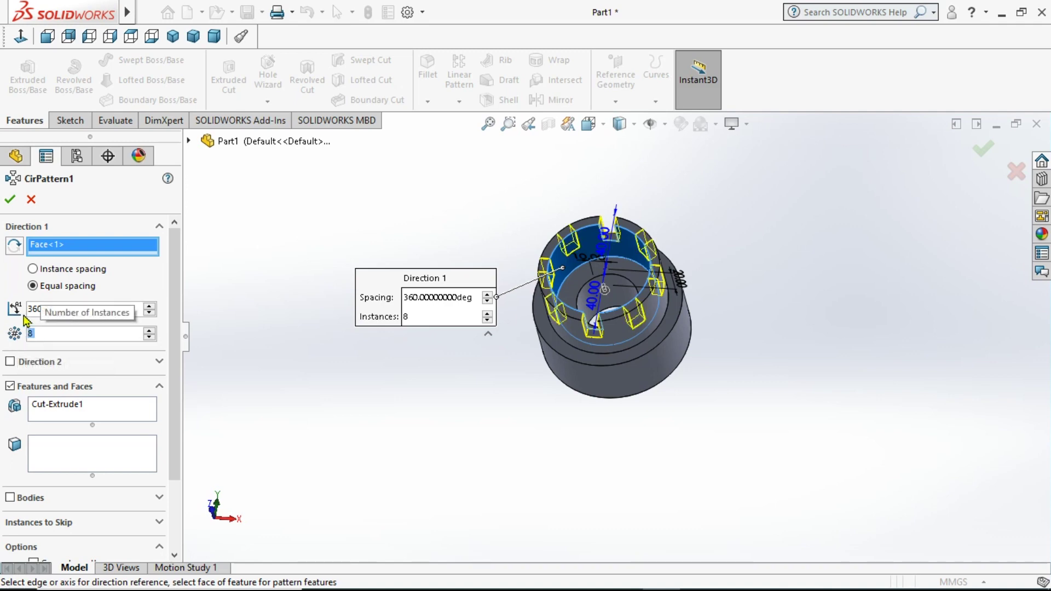
left_click(10, 199)
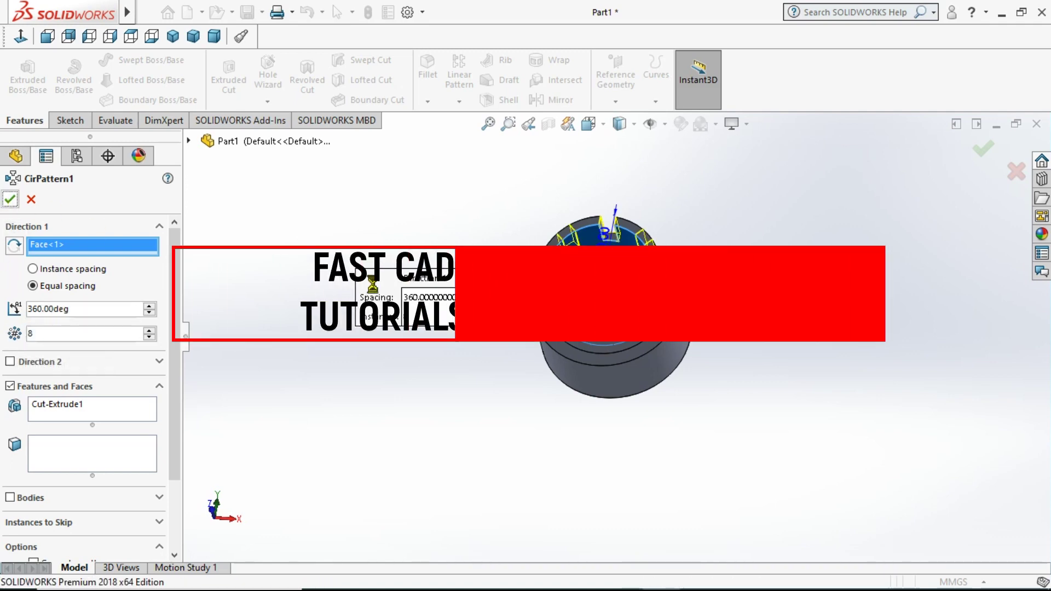
middle_click_drag(496, 298, 493, 329)
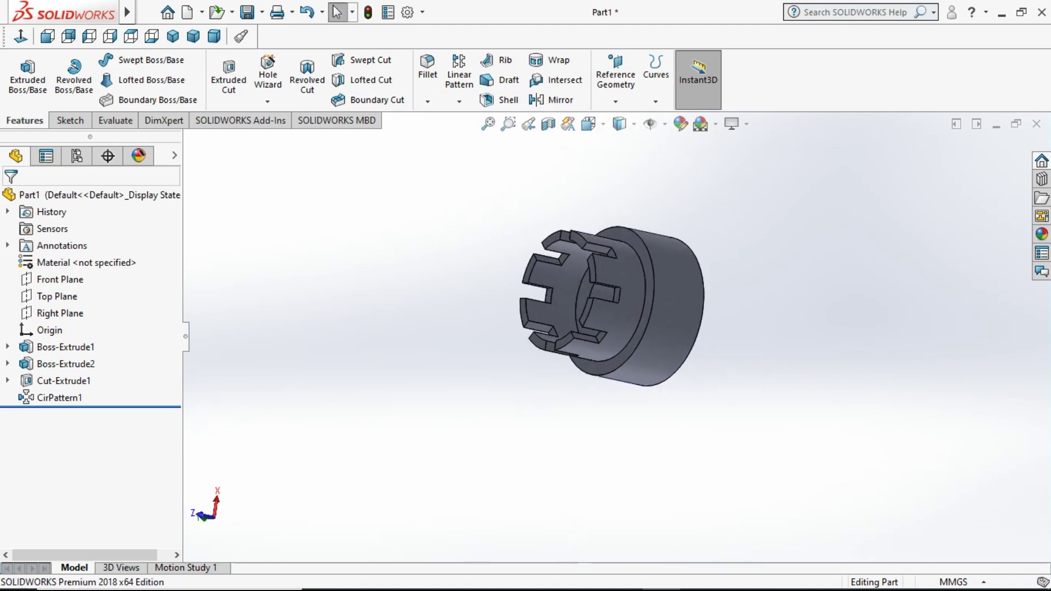
mouse_move(412, 577)
left_click(478, 579)
left_click(567, 547)
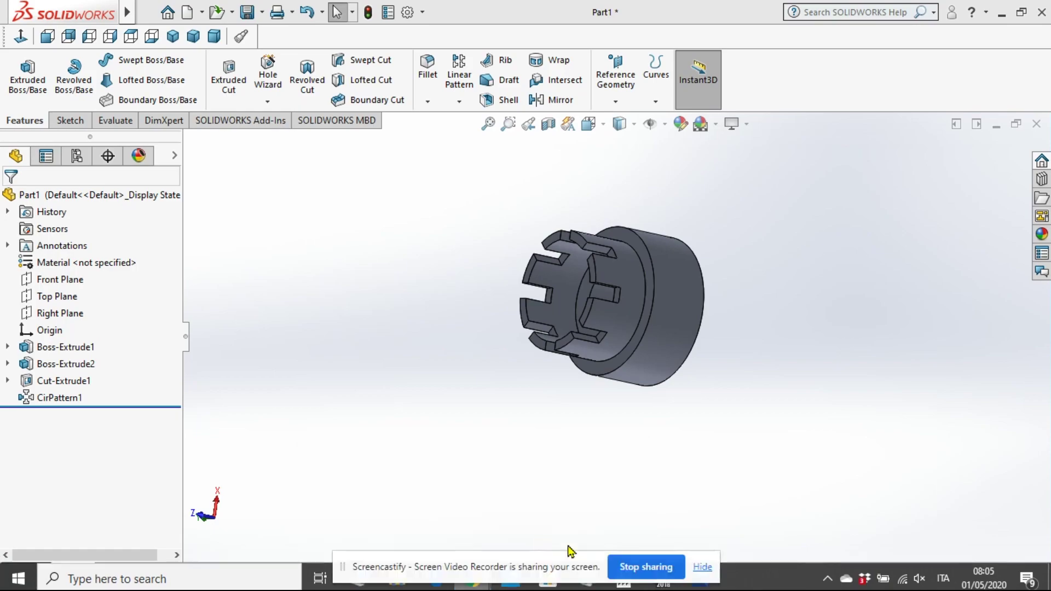